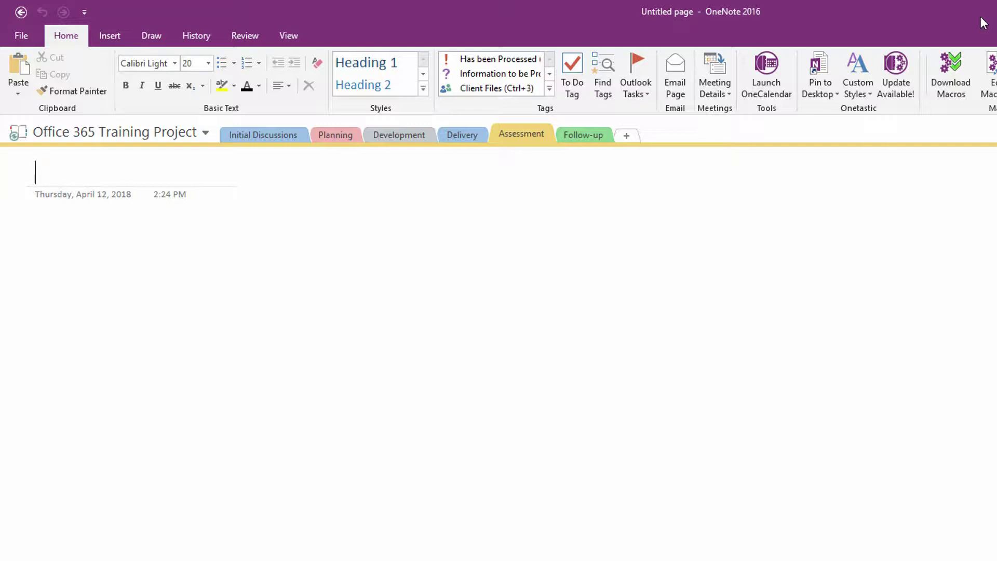
# Create the 'New Product Launch' notebook on OneDrive - Personal and skip sharing it.
pyautogui.click(178, 133)
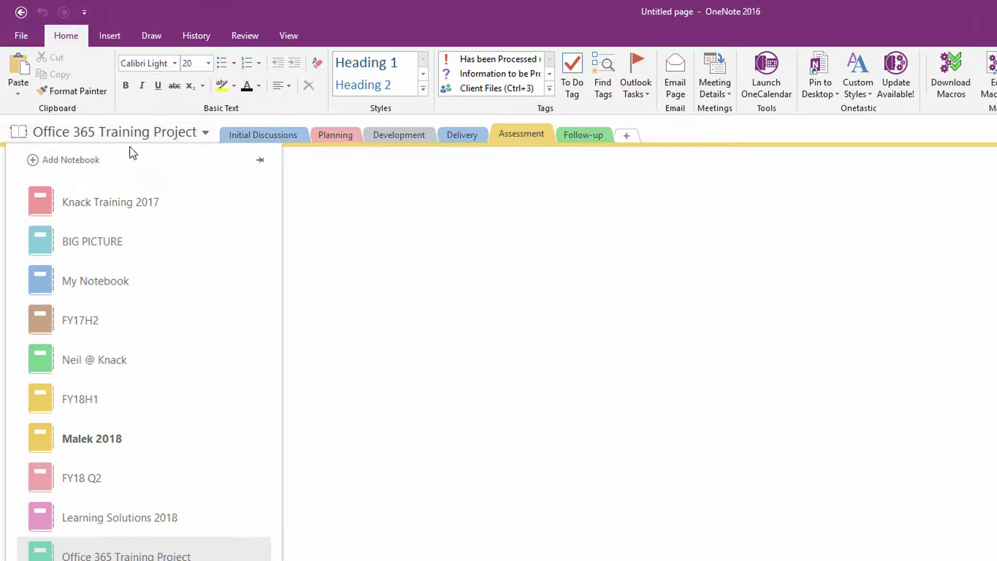
pyautogui.click(71, 160)
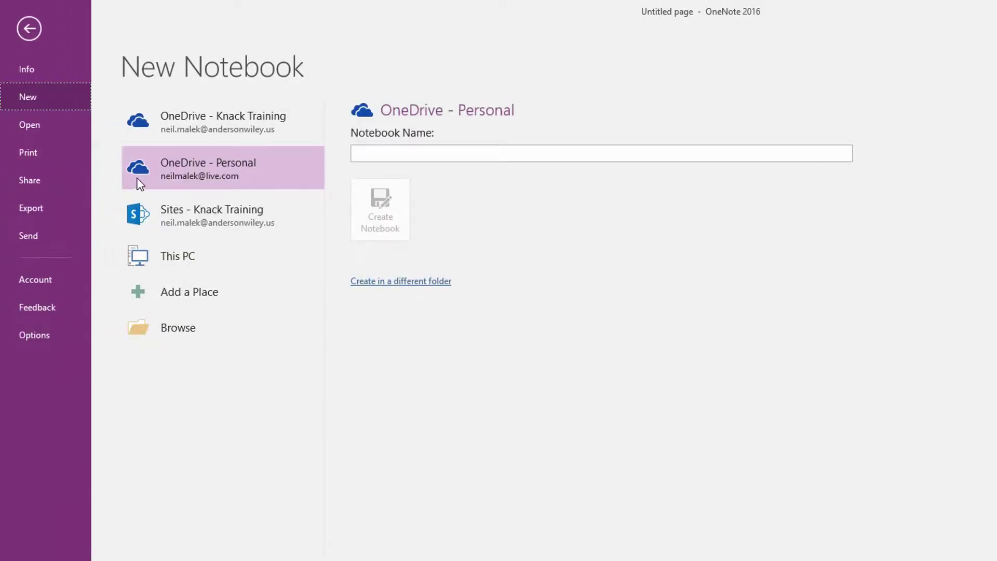
pyautogui.click(364, 153)
pyautogui.write('New Proc')
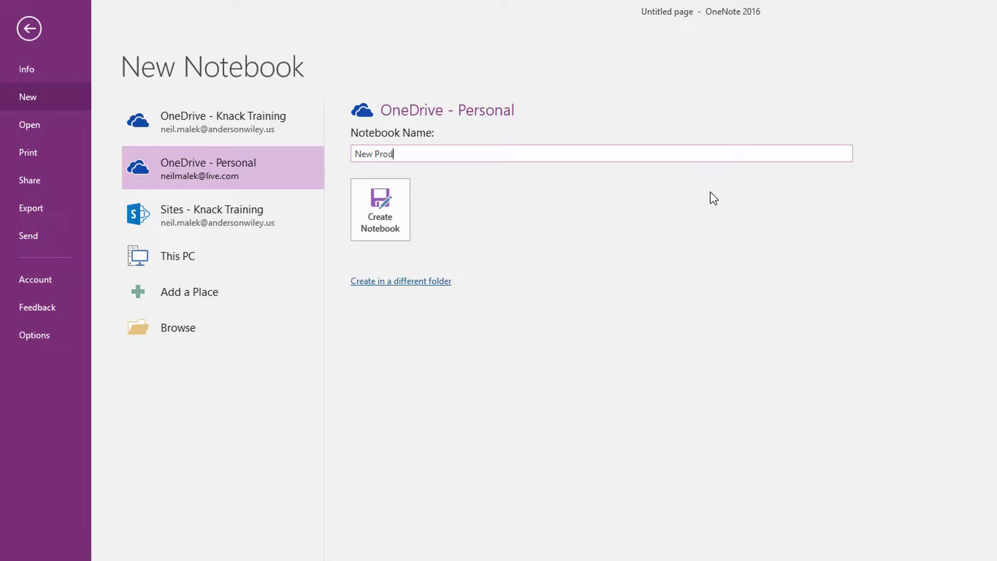
pyautogui.write('uct Launch')
pyautogui.click(366, 210)
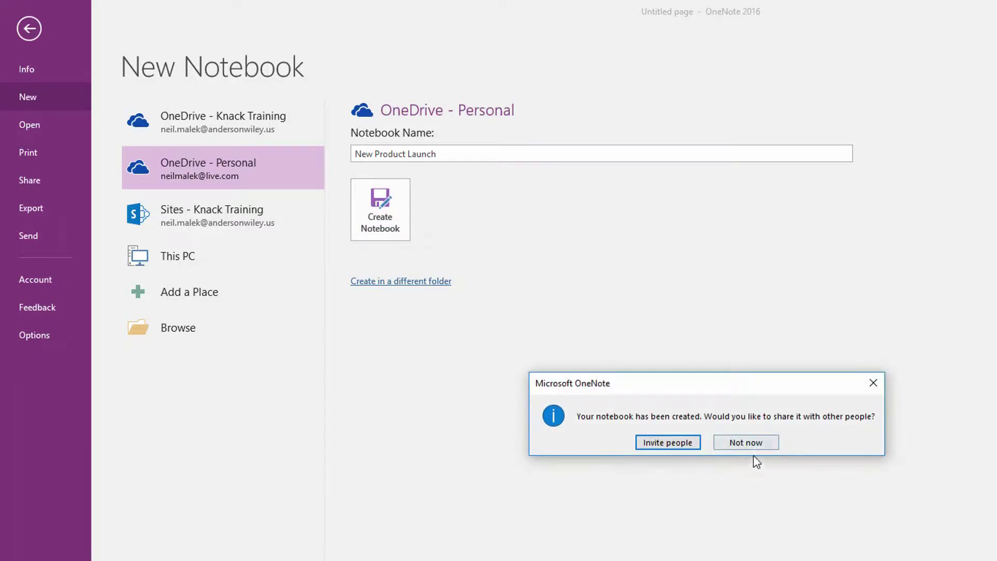
pyautogui.click(746, 442)
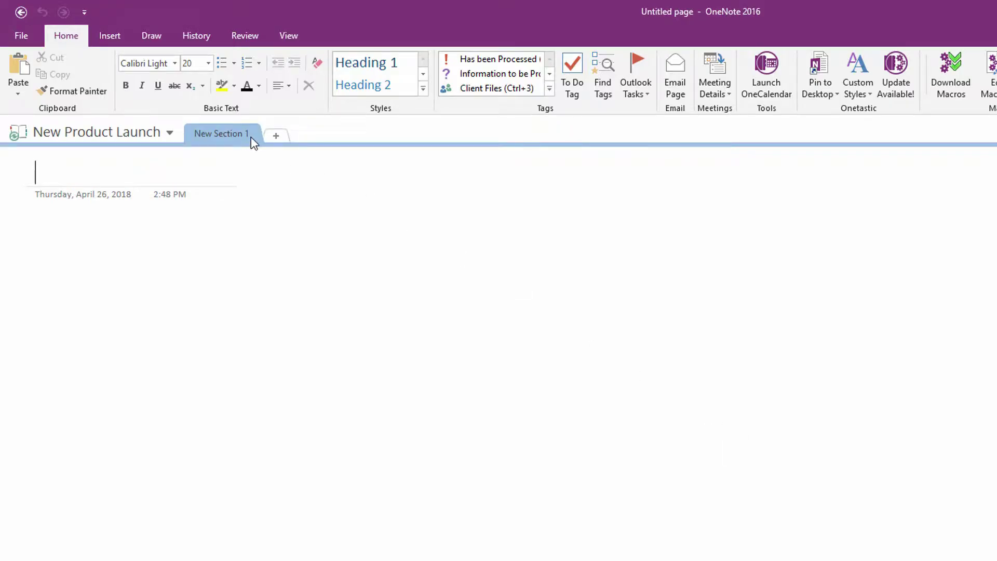
# Rename the first section to 'Product Ideation'.
pyautogui.doubleClick(219, 133)
pyautogui.press('Return')
pyautogui.doubleClick(219, 133)
pyautogui.write('Product Ideation')
pyautogui.press('Return')
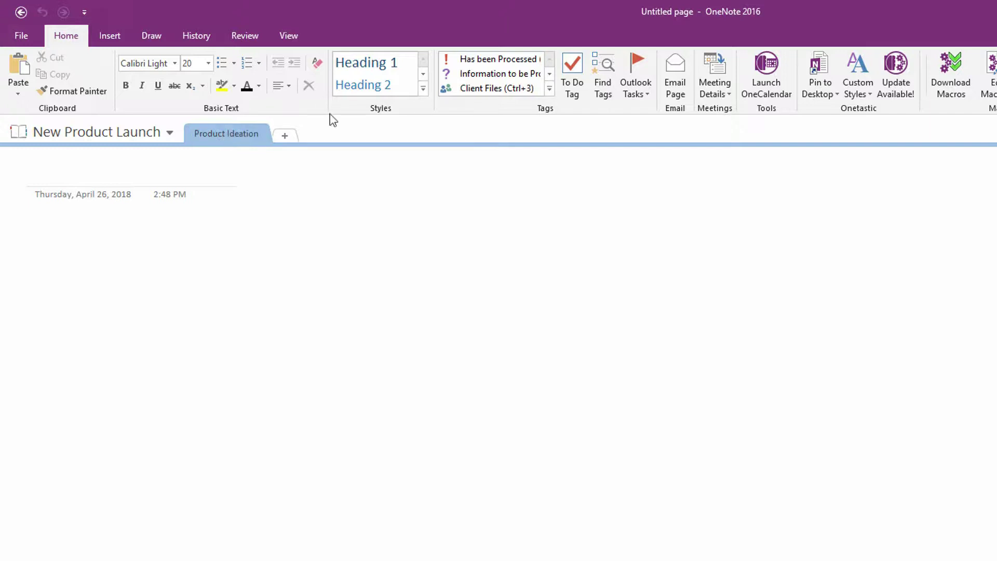
# Add sections named Research, Development and Testing.
pyautogui.click(285, 136)
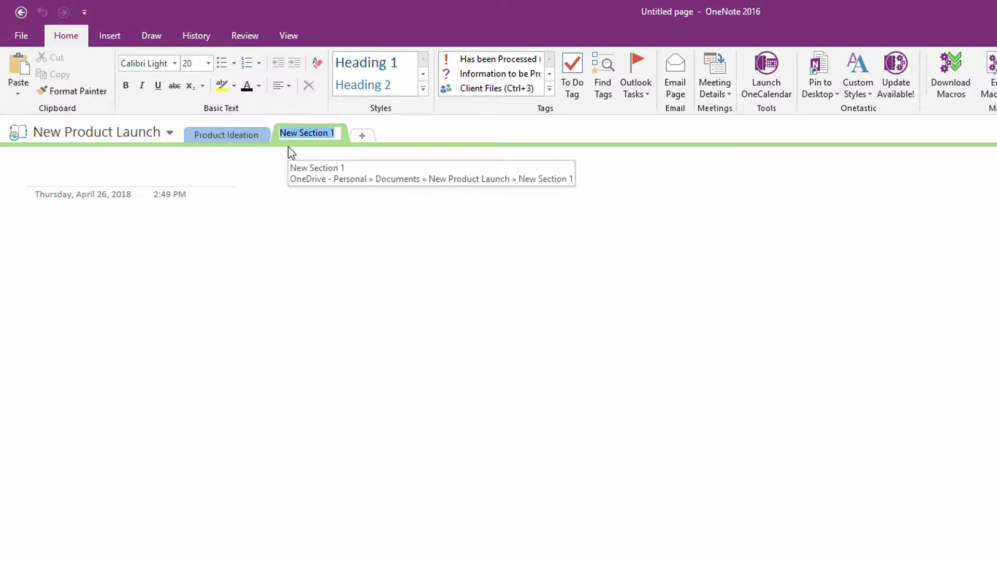
pyautogui.write('Research')
pyautogui.press('Return')
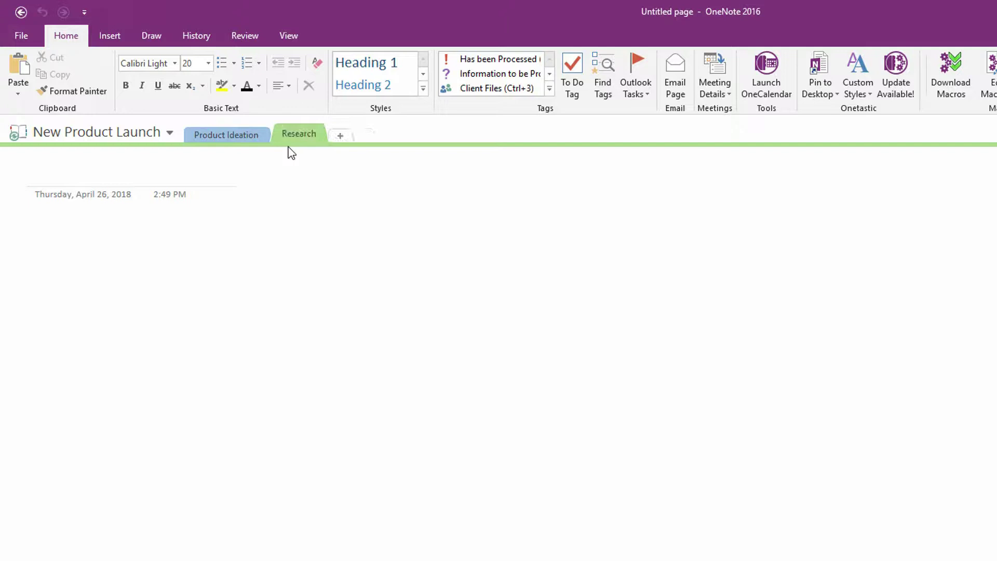
pyautogui.click(340, 135)
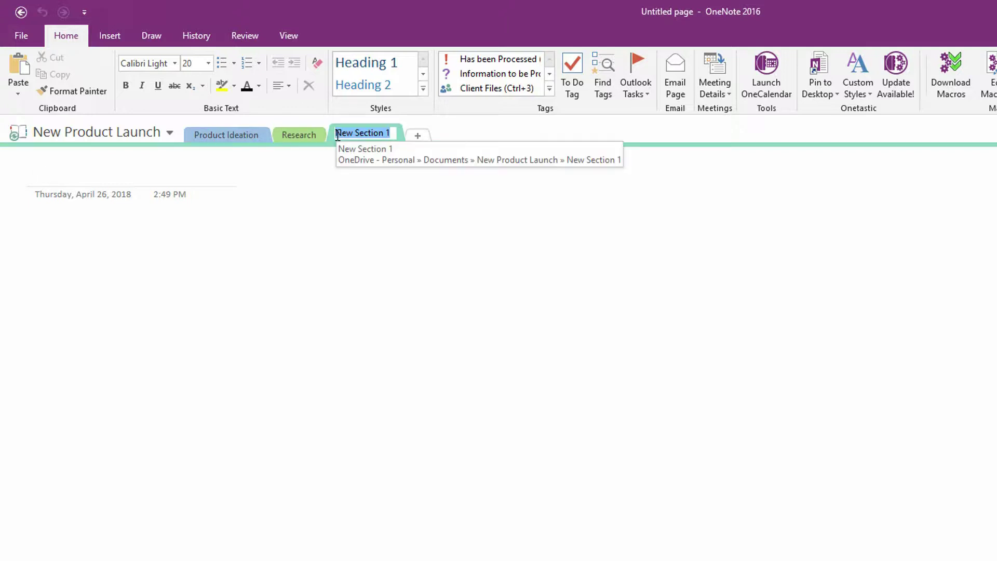
pyautogui.write('Development')
pyautogui.press('Return')
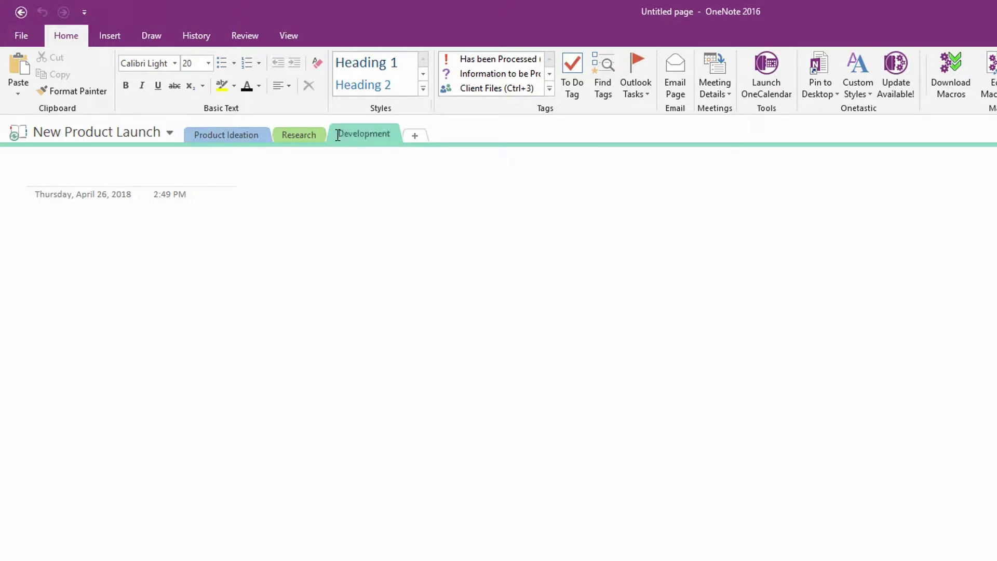
pyautogui.click(415, 136)
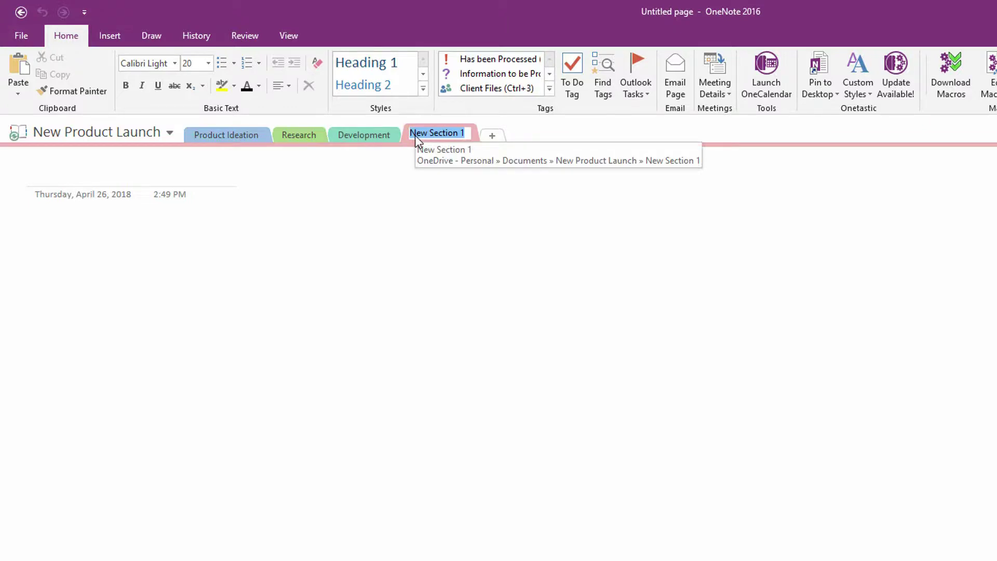
pyautogui.write('Testing')
pyautogui.press('Return')
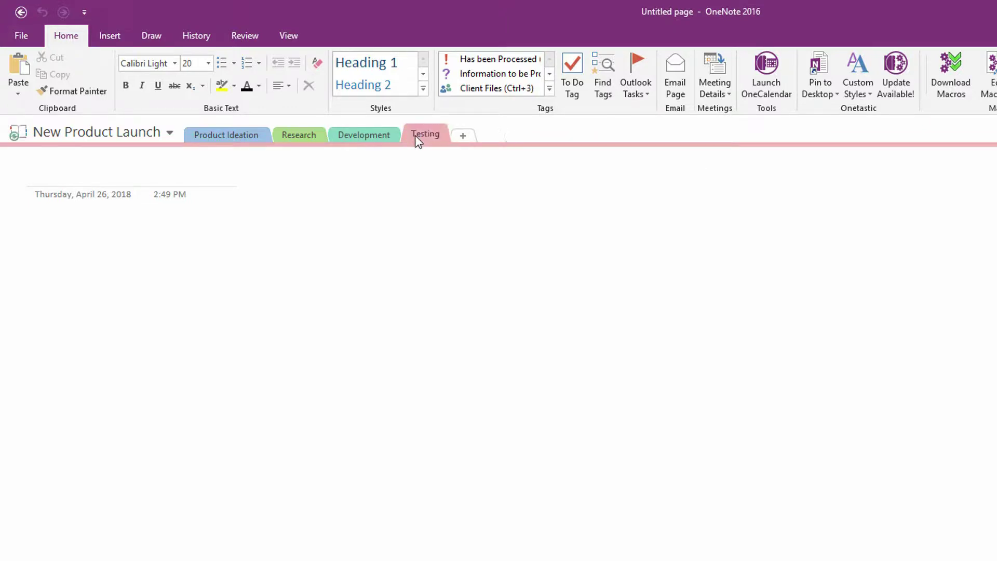
# Add Marketing and Analysis sections, then bring up Asana's My Tasks list.
pyautogui.click(466, 134)
pyautogui.write('Marketing')
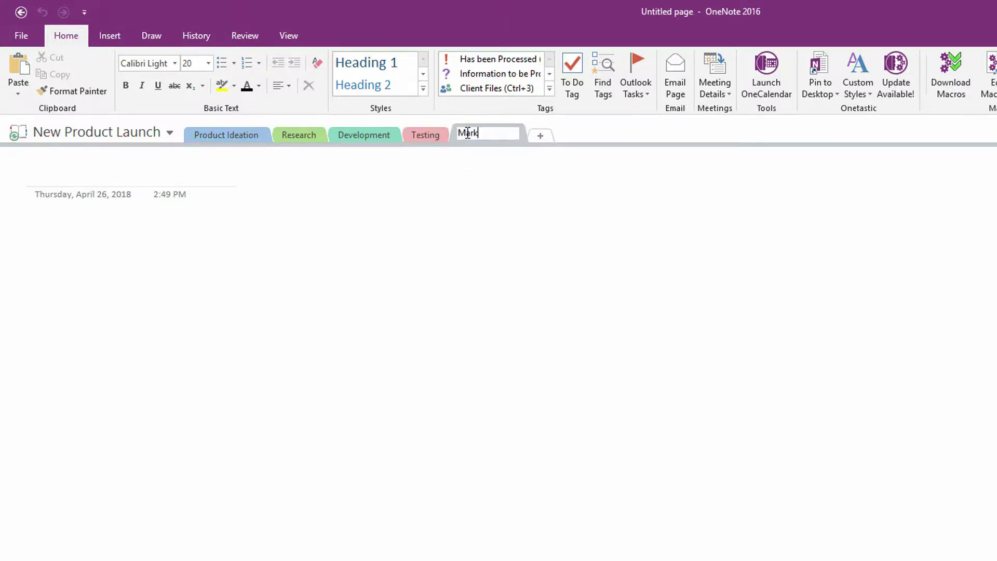
pyautogui.press('Return')
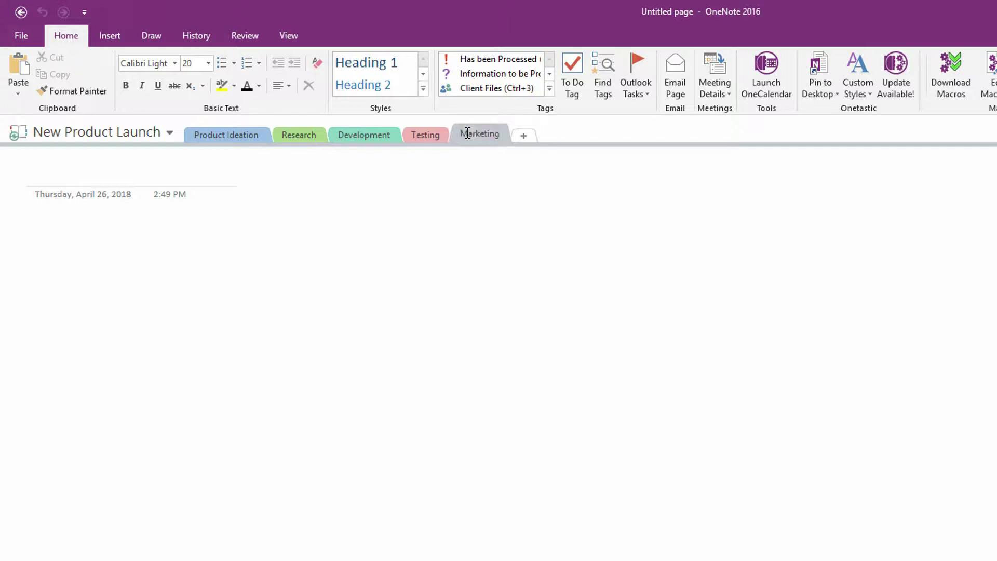
pyautogui.click(524, 136)
pyautogui.write('ana')
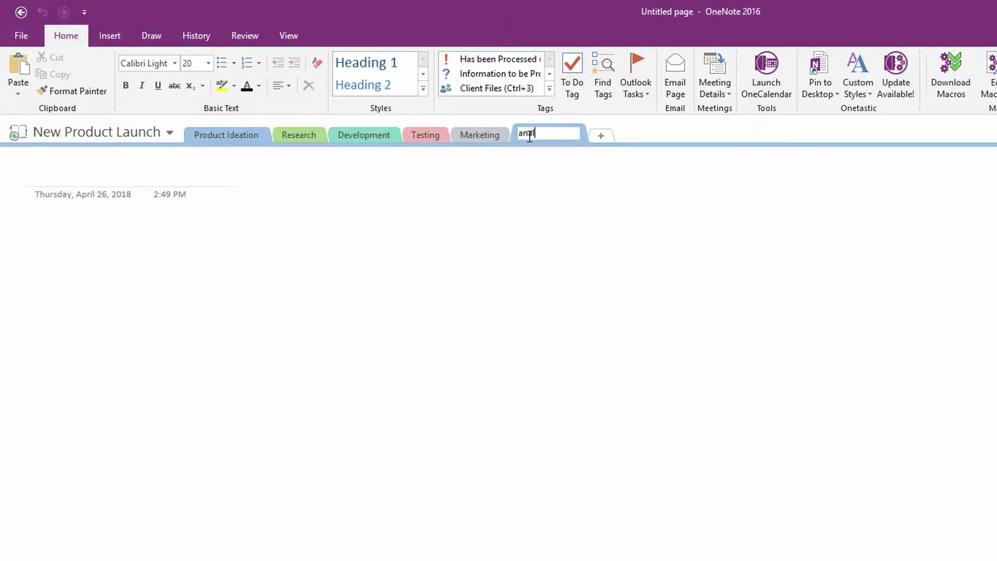
pyautogui.press('BackSpace')
pyautogui.press('BackSpace')
pyautogui.press('BackSpace')
pyautogui.write('Analysis')
pyautogui.press('Return')
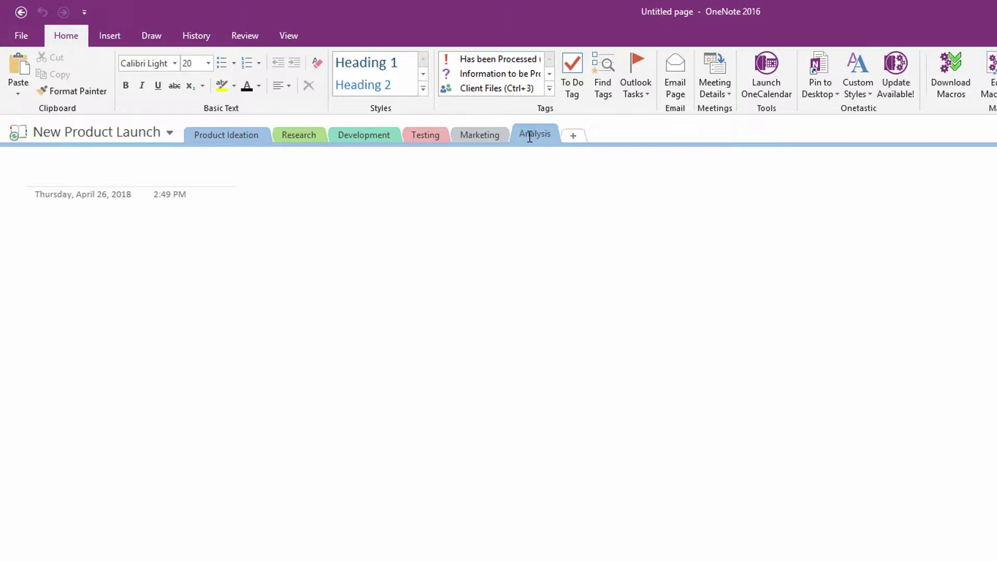
pyautogui.click(225, 133)
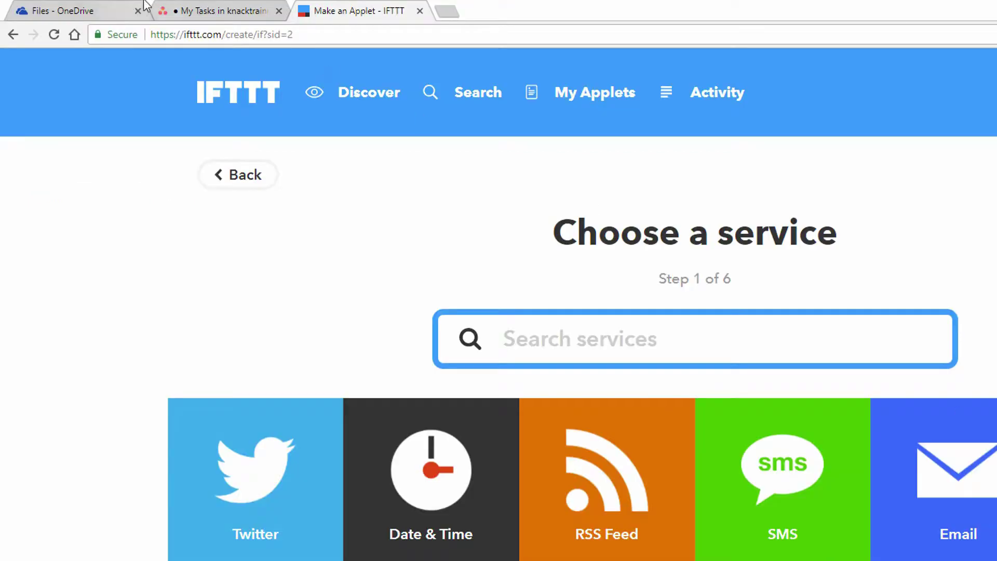
pyautogui.click(200, 11)
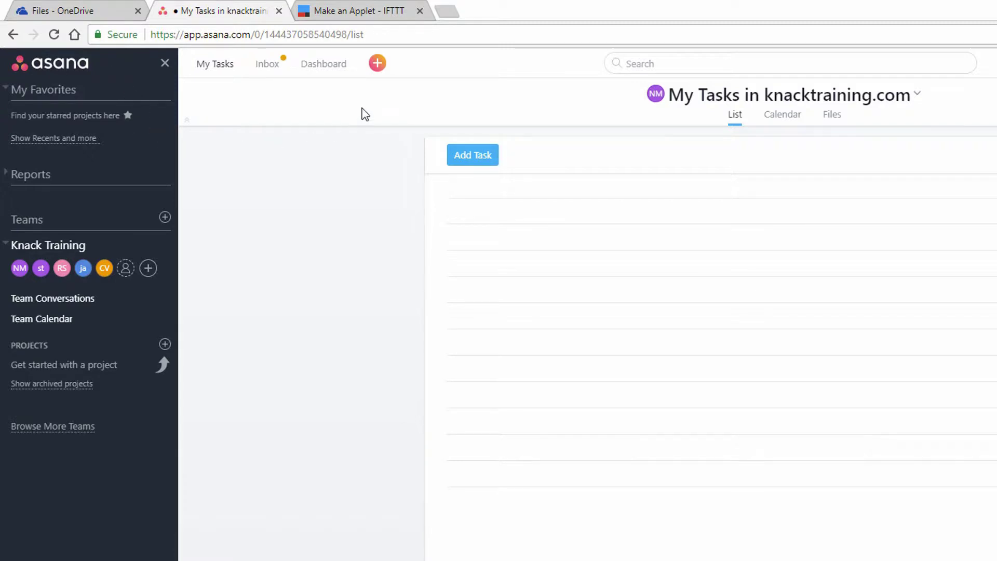
# Start a new Asana project and name it 'New Product Launch'.
pyautogui.click(379, 68)
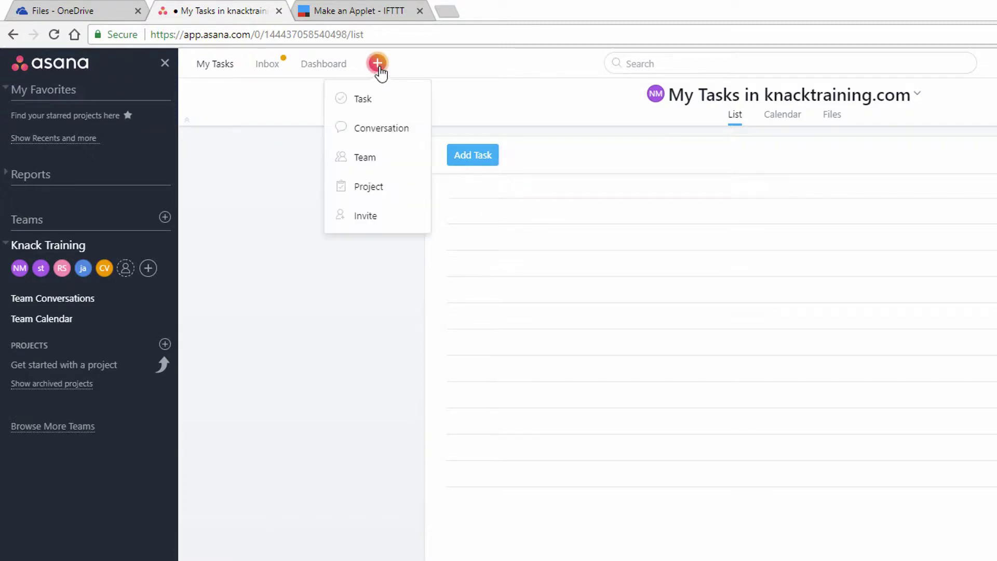
pyautogui.click(379, 192)
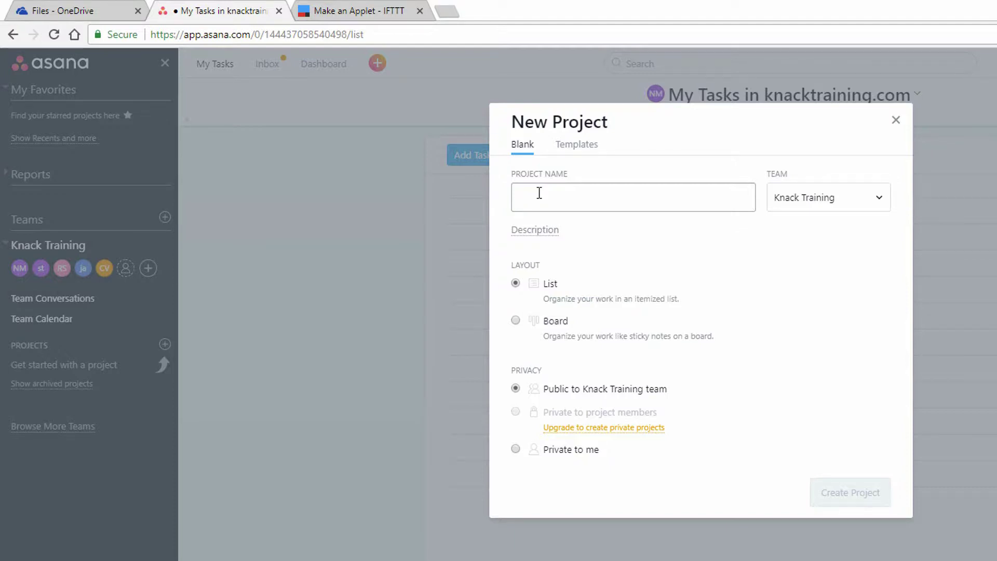
pyautogui.write('New')
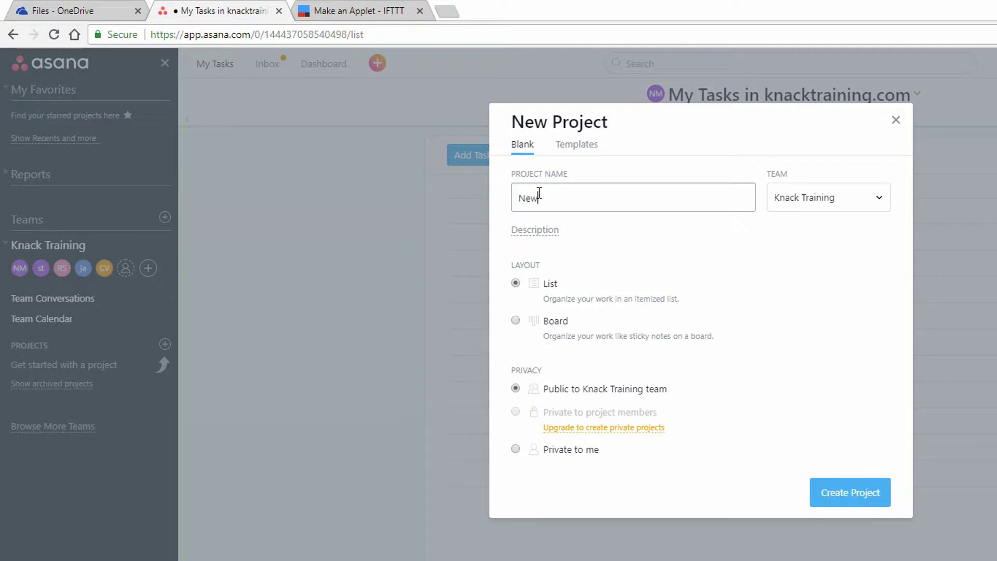
pyautogui.write(' Product Launch')
# Create the New Product Launch project, then start a task and dismiss it empty.
pyautogui.click(863, 497)
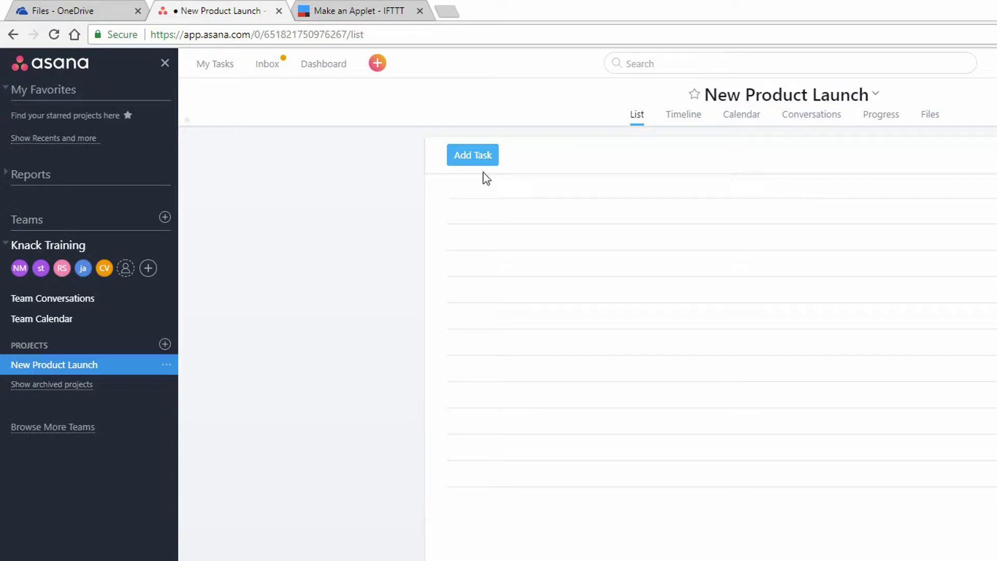
pyautogui.click(474, 160)
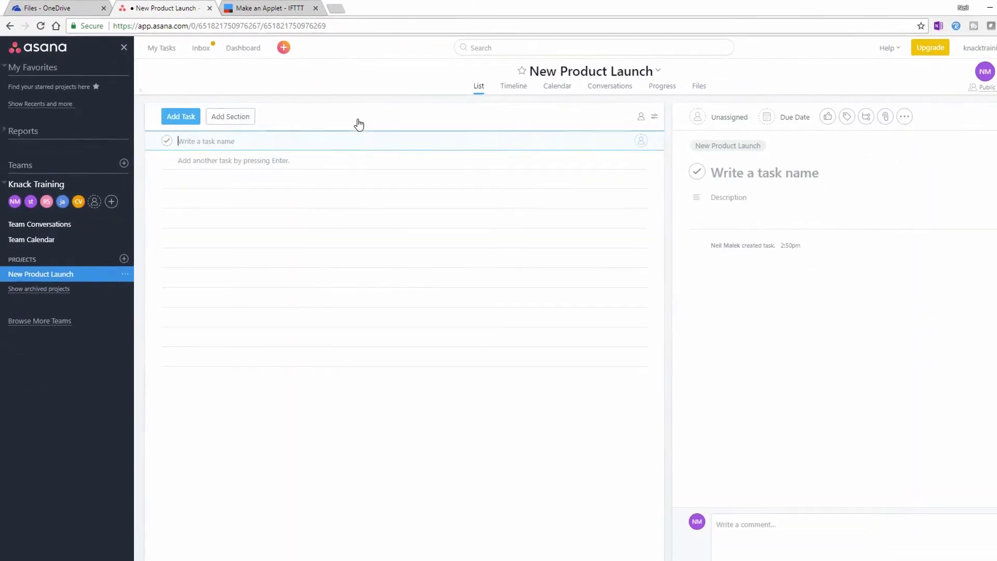
pyautogui.click(719, 199)
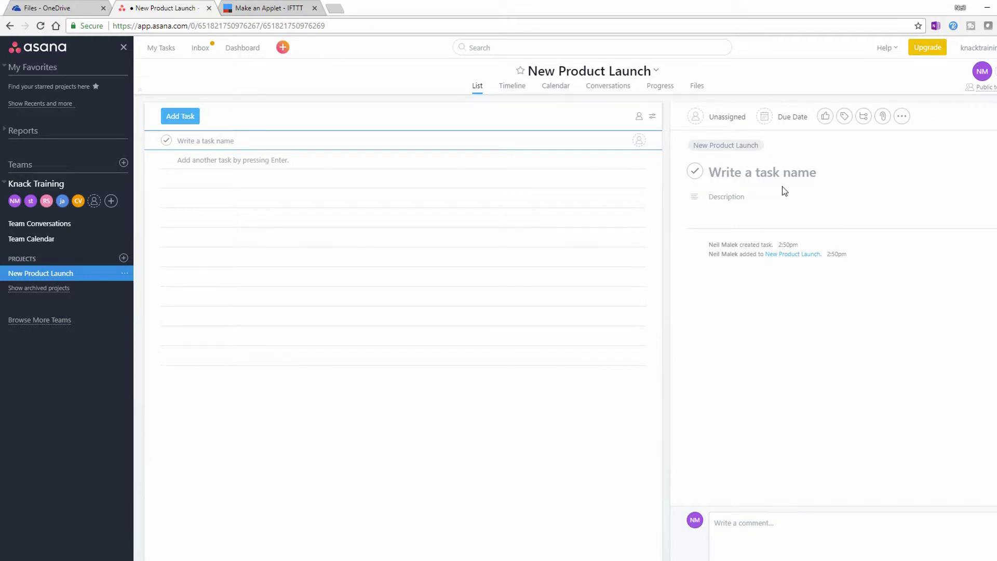
pyautogui.press('Escape')
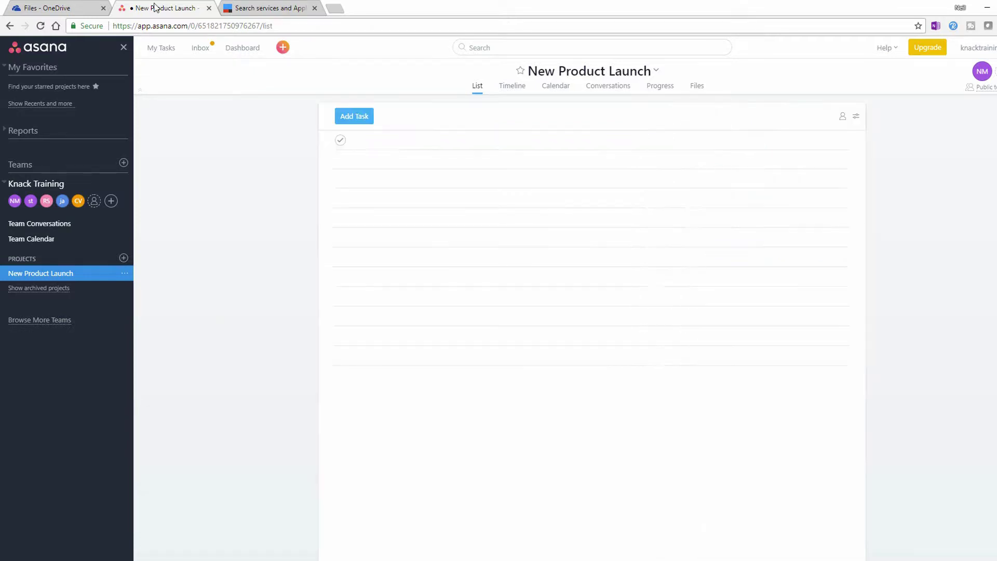
# In IFTTT, search for OneNote and open its service page.
pyautogui.click(256, 10)
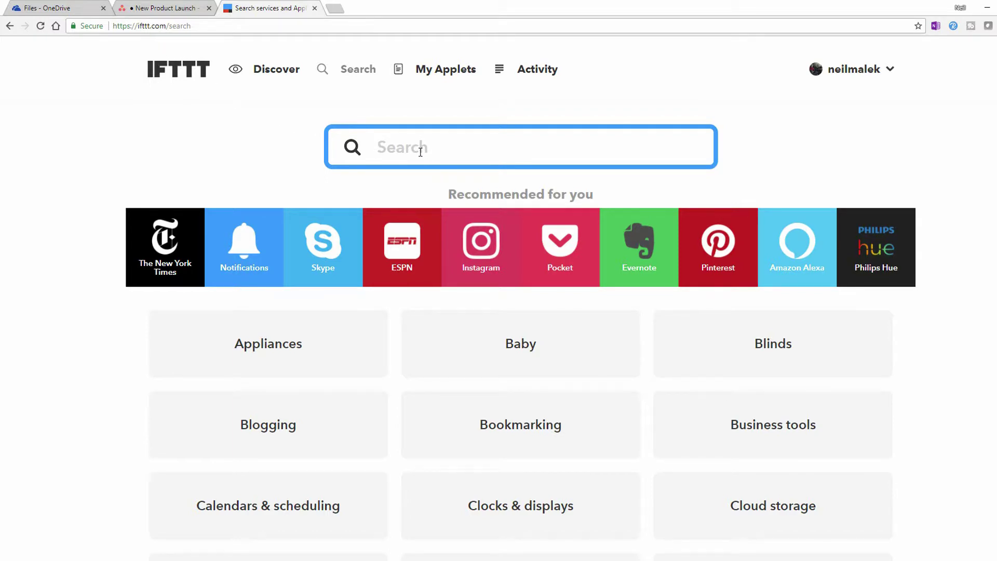
pyautogui.write('oe')
pyautogui.press('BackSpace')
pyautogui.write('ne')
pyautogui.press('BackSpace')
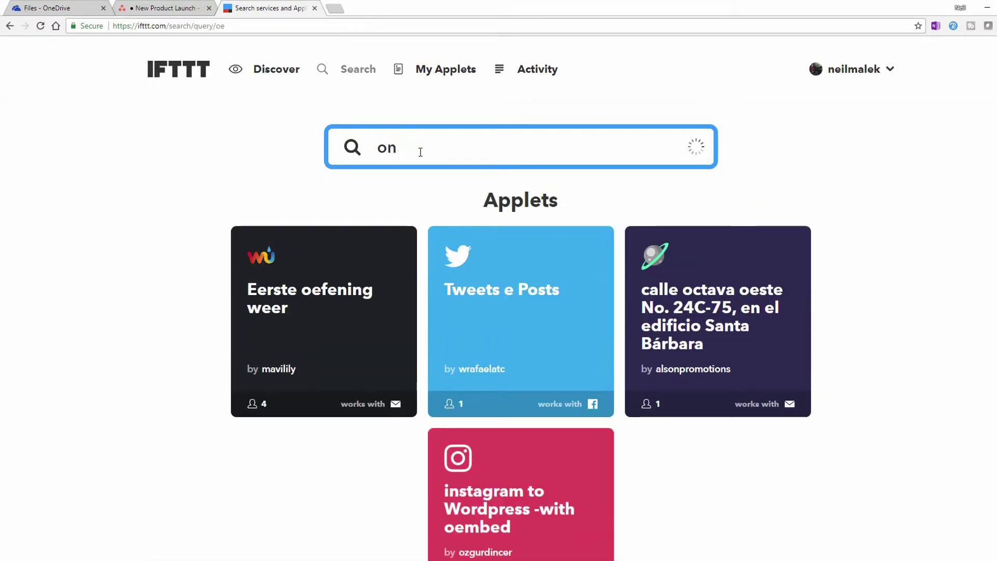
pyautogui.write('en')
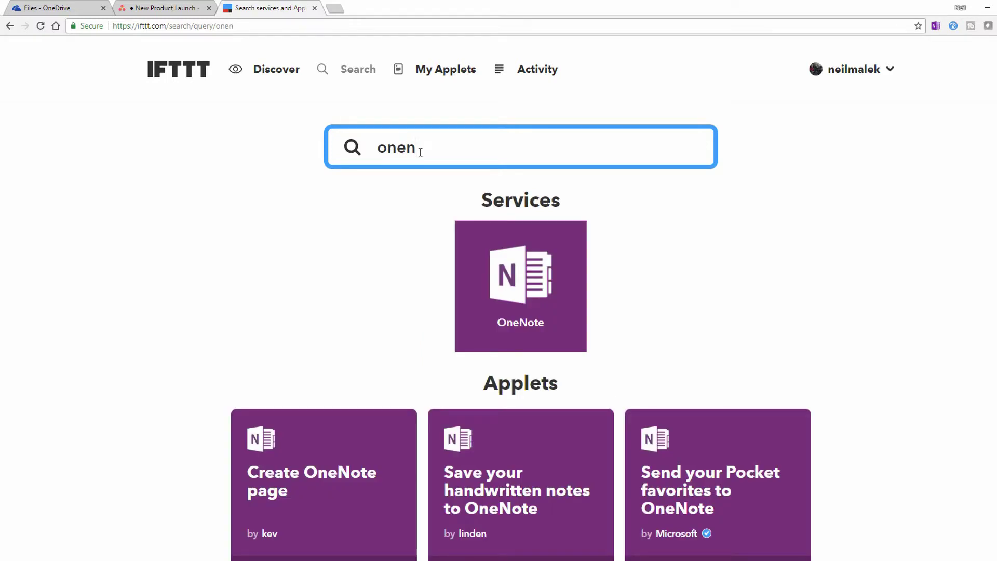
pyautogui.click(515, 282)
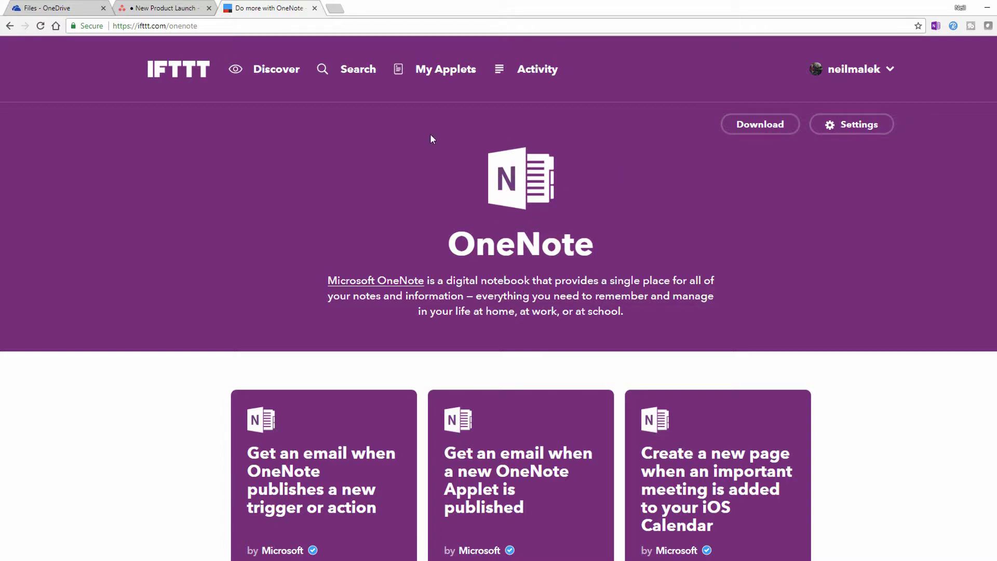
# Search IFTTT for 'asana' and open the Asana service page.
pyautogui.click(364, 73)
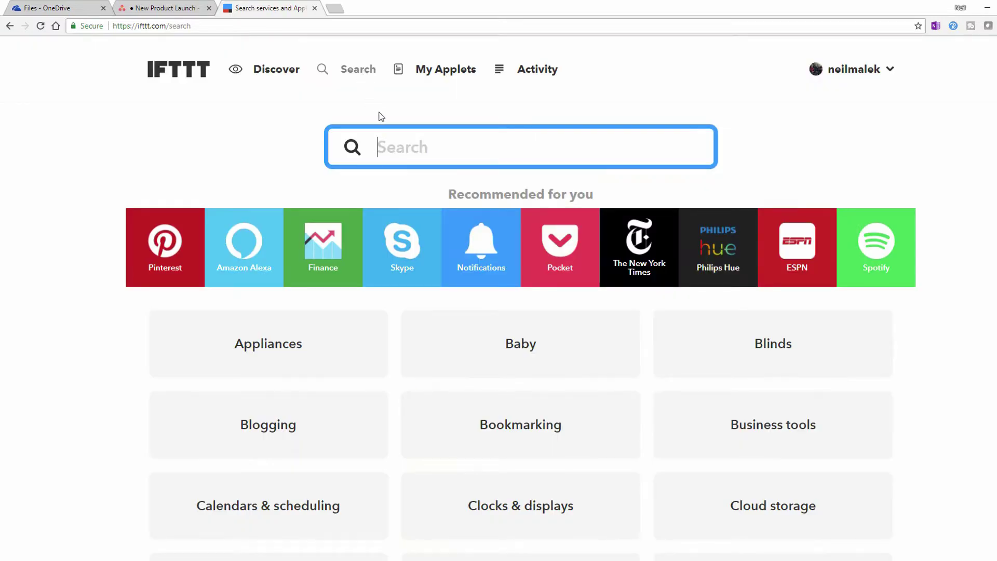
pyautogui.write('asana')
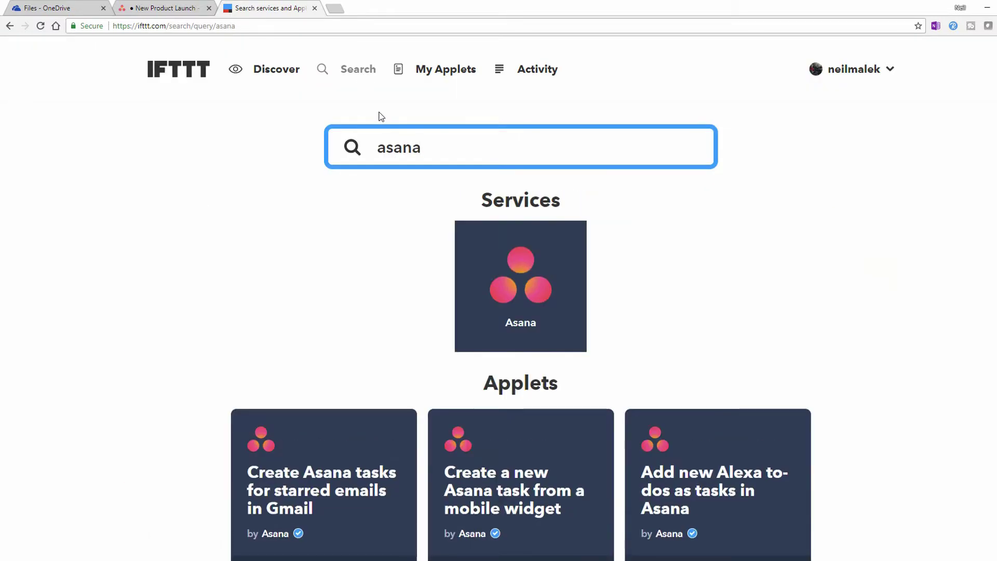
pyautogui.click(519, 262)
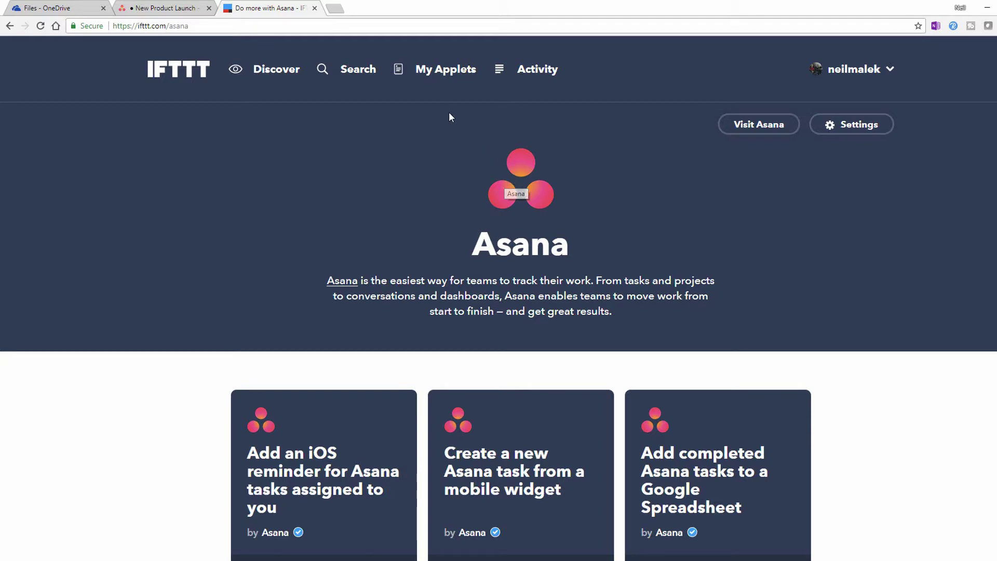
# Begin a new applet and choose Asana as the trigger service.
pyautogui.click(439, 72)
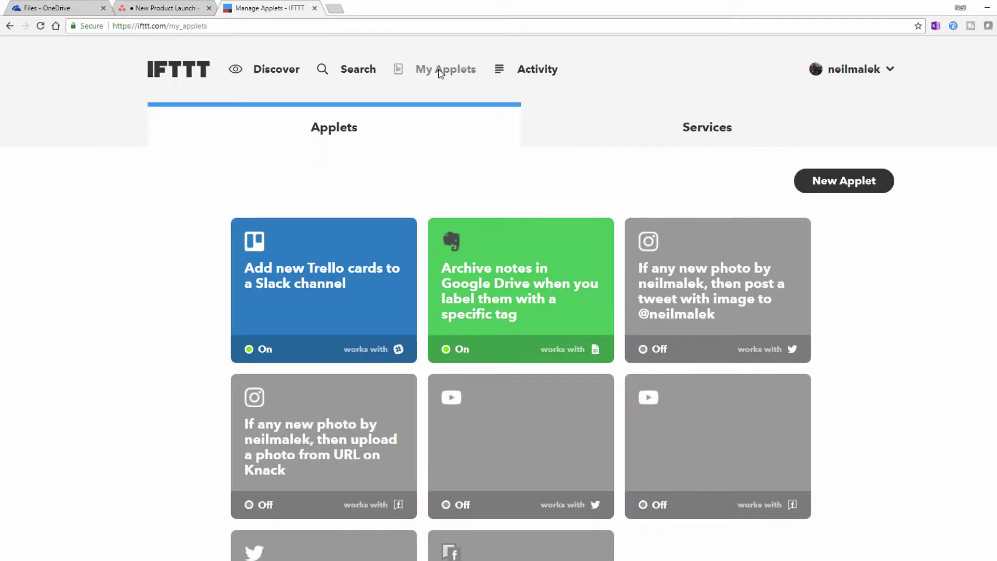
pyautogui.click(836, 182)
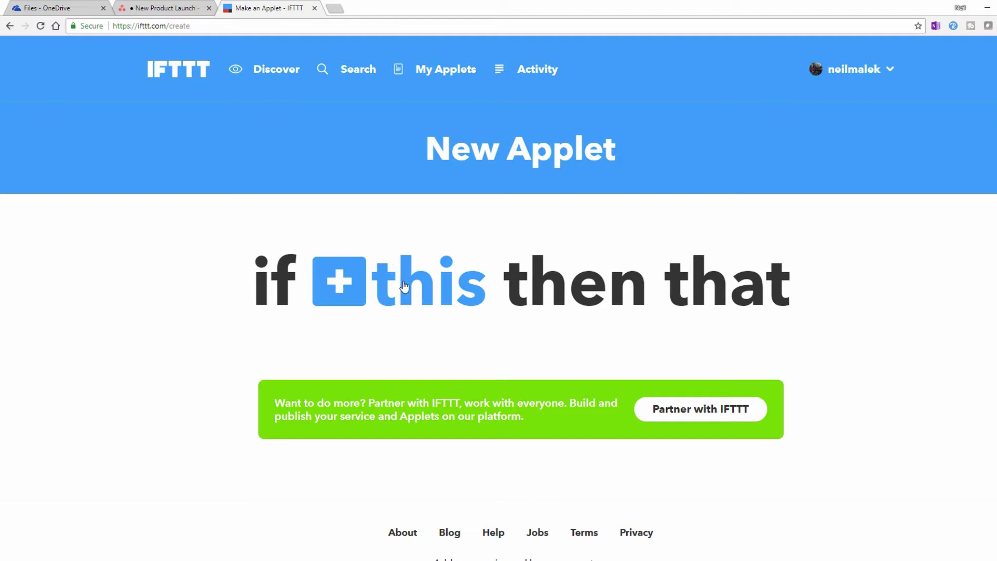
pyautogui.click(405, 284)
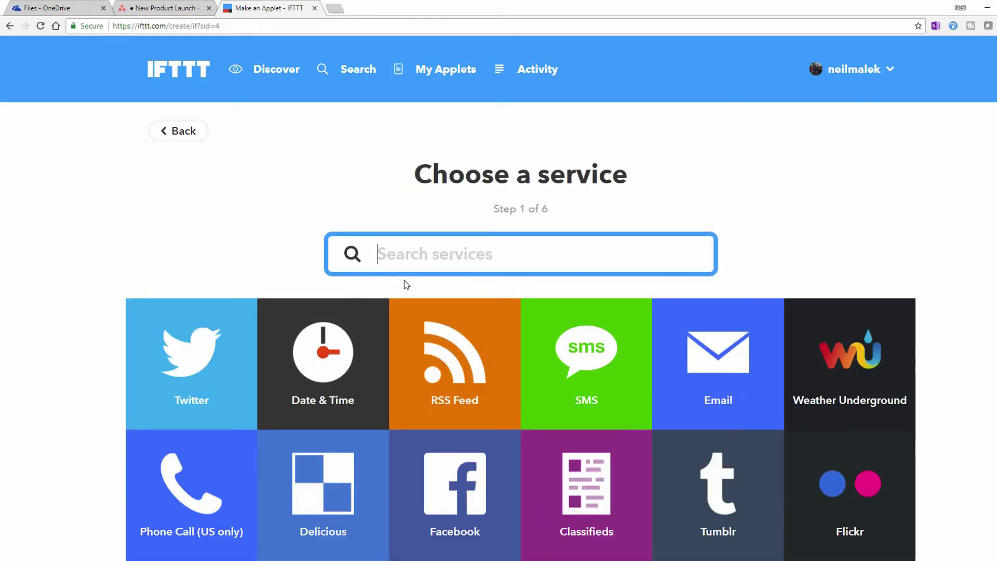
pyautogui.write('asana')
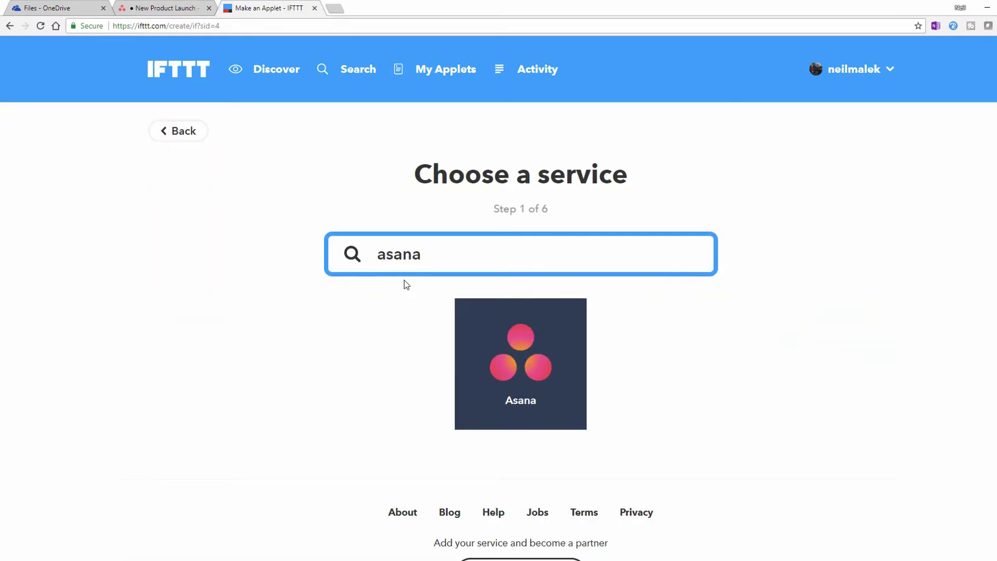
pyautogui.click(503, 345)
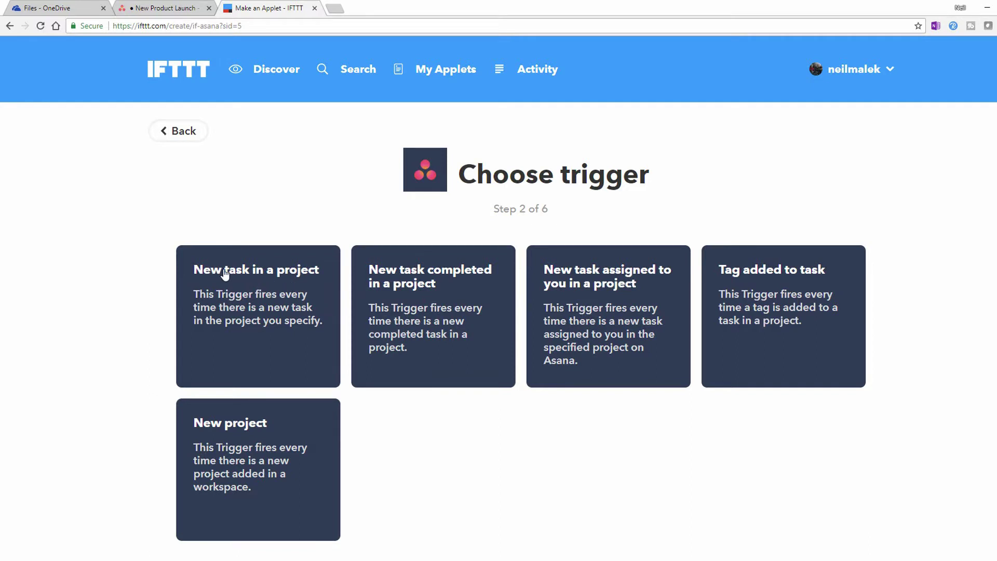
# Use the 'New task in a project' trigger for the knacktraining.com workspace and project 'New Product Launch'.
pyautogui.click(294, 273)
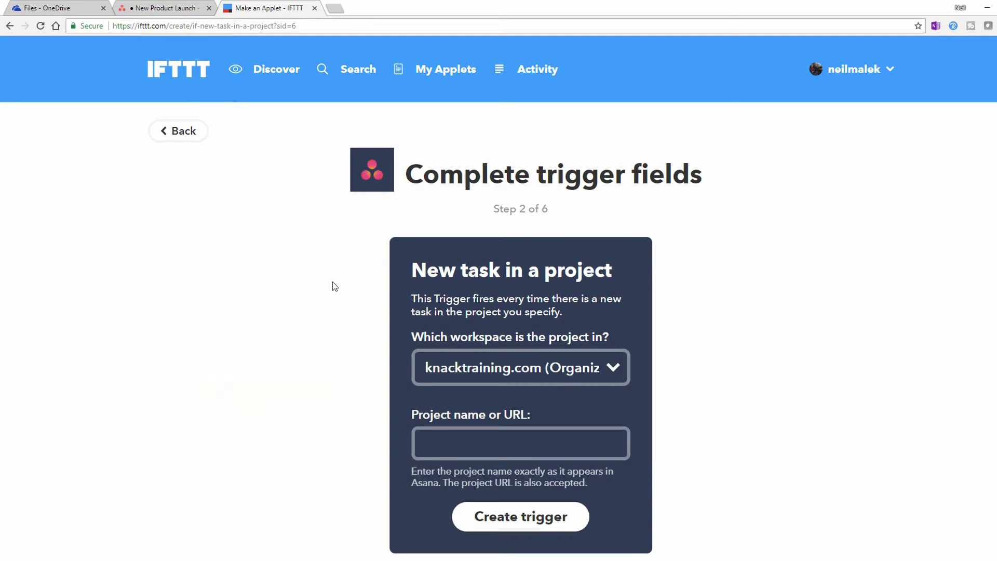
pyautogui.click(613, 368)
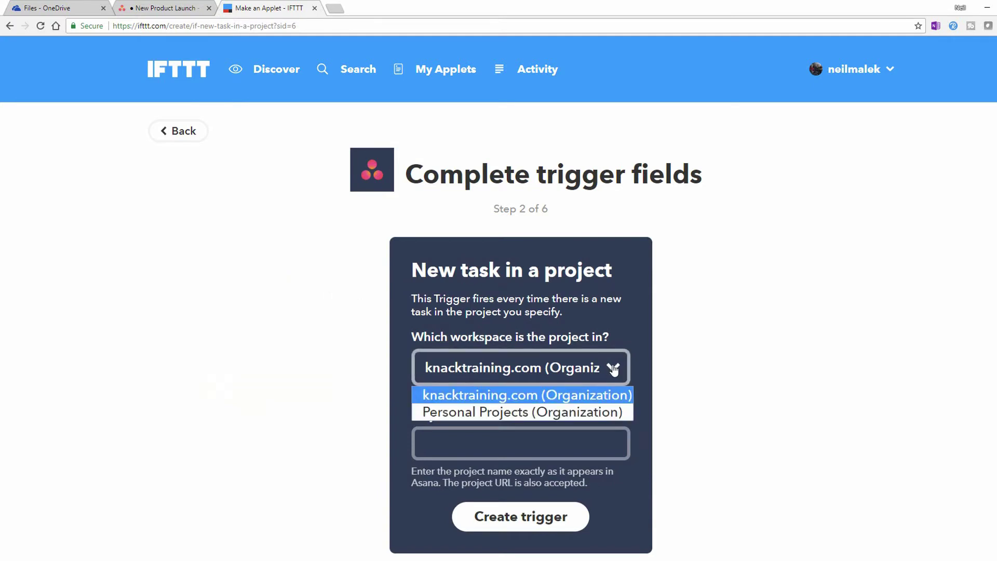
pyautogui.click(521, 399)
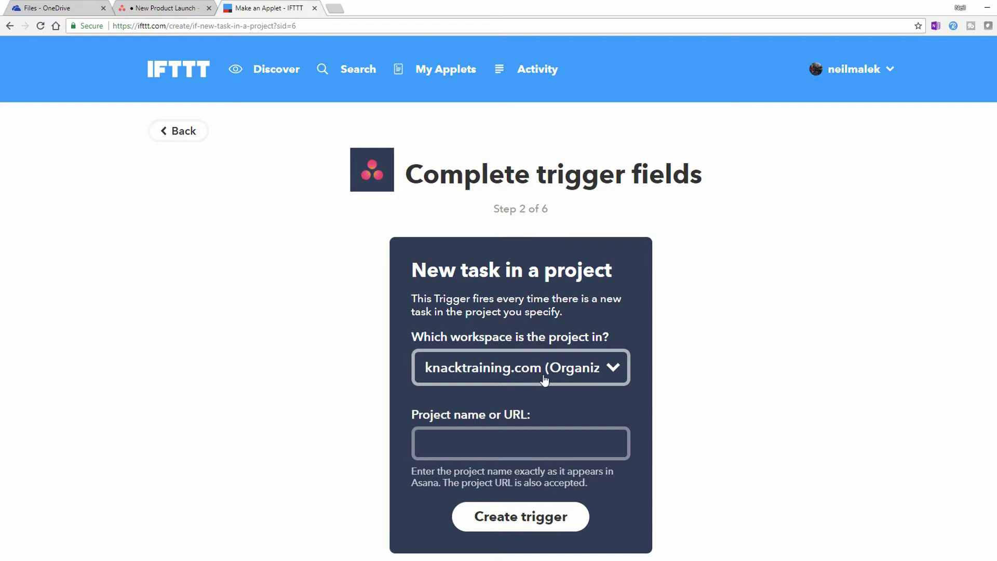
pyautogui.click(468, 442)
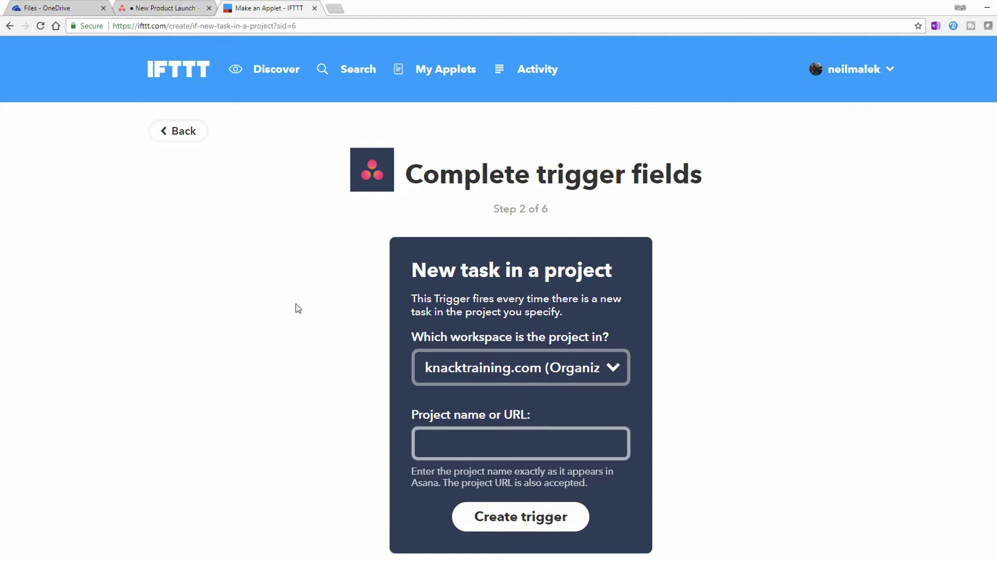
pyautogui.write('New Product Launch')
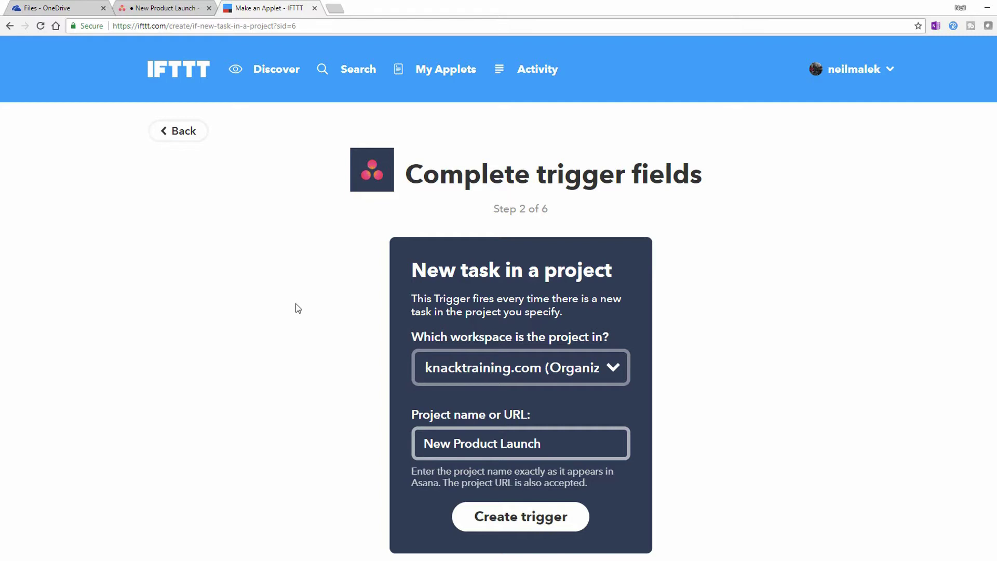
# Create the trigger and choose OneNote as the action service.
pyautogui.click(495, 518)
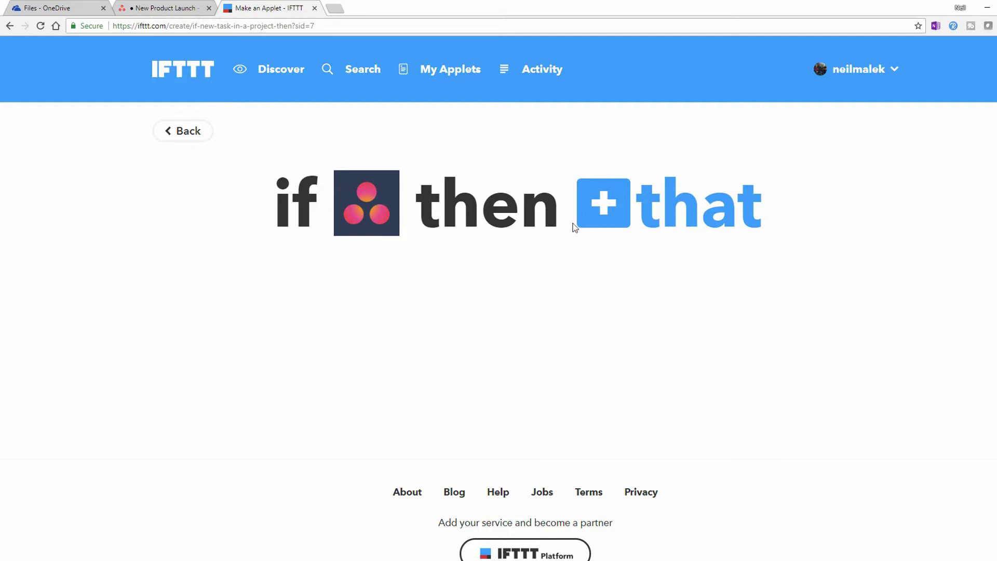
pyautogui.click(675, 206)
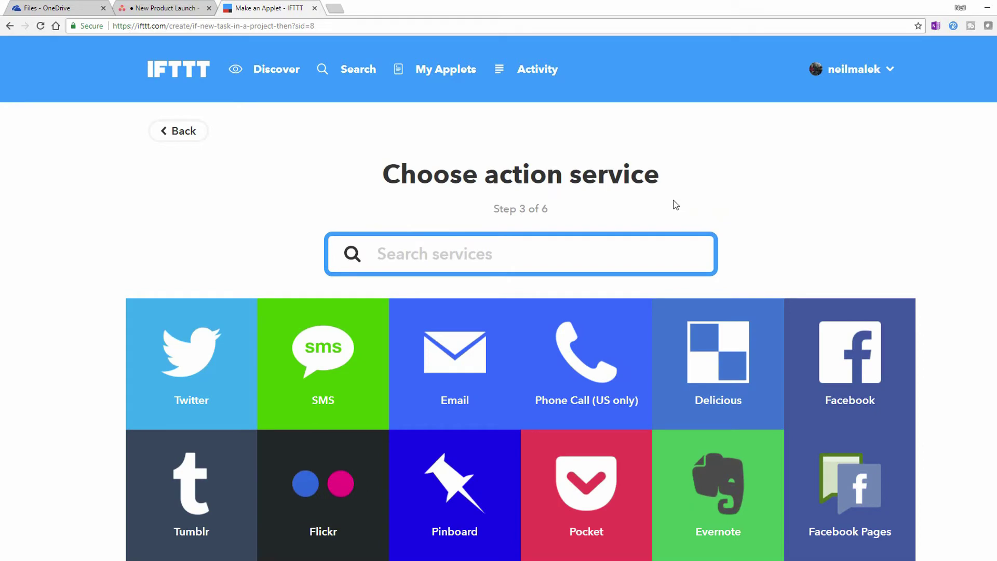
pyautogui.write('one')
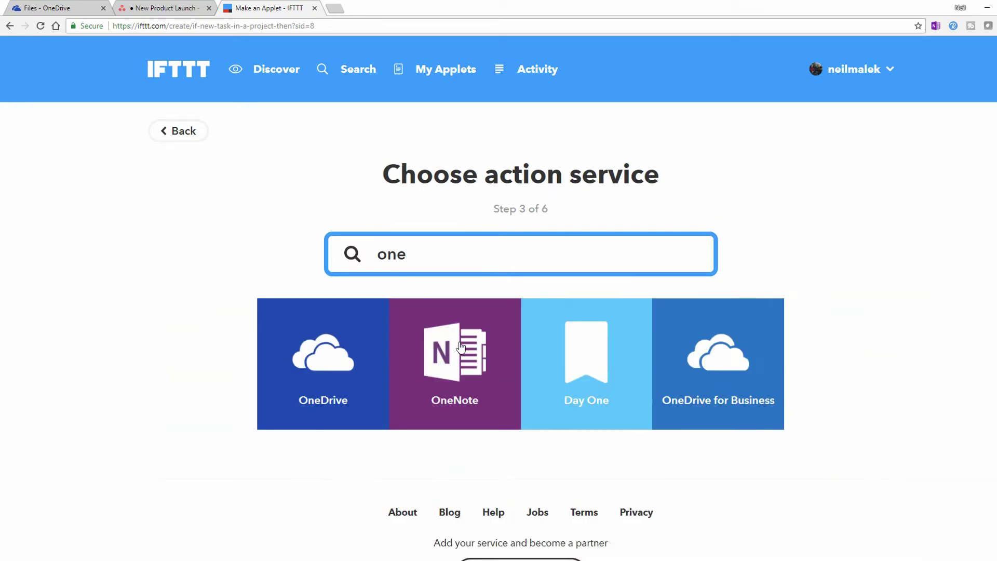
pyautogui.click(460, 346)
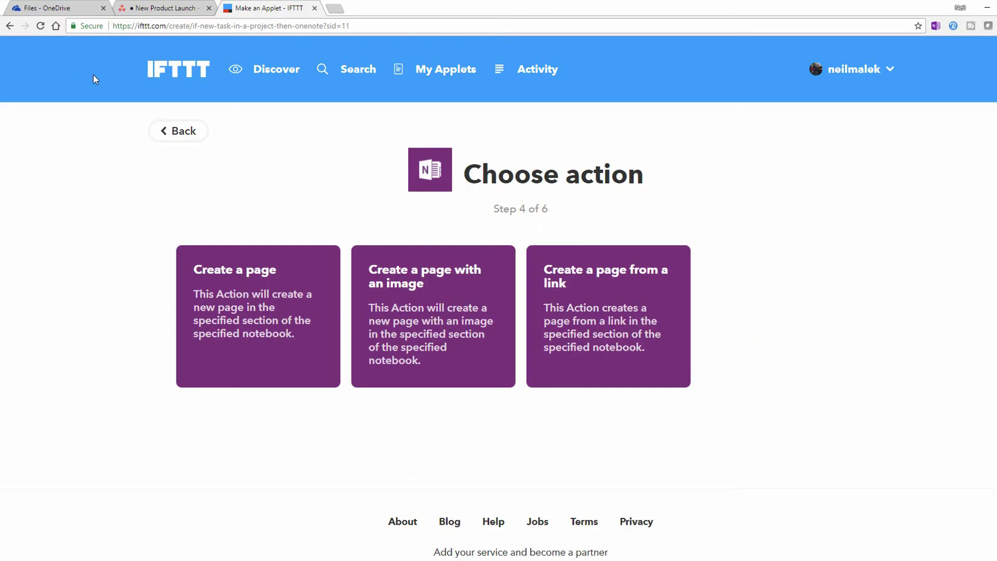
# Choose 'Create a page' and set Notebook to the ProjectName ingredient, briefly checking the Asana tab.
pyautogui.click(253, 275)
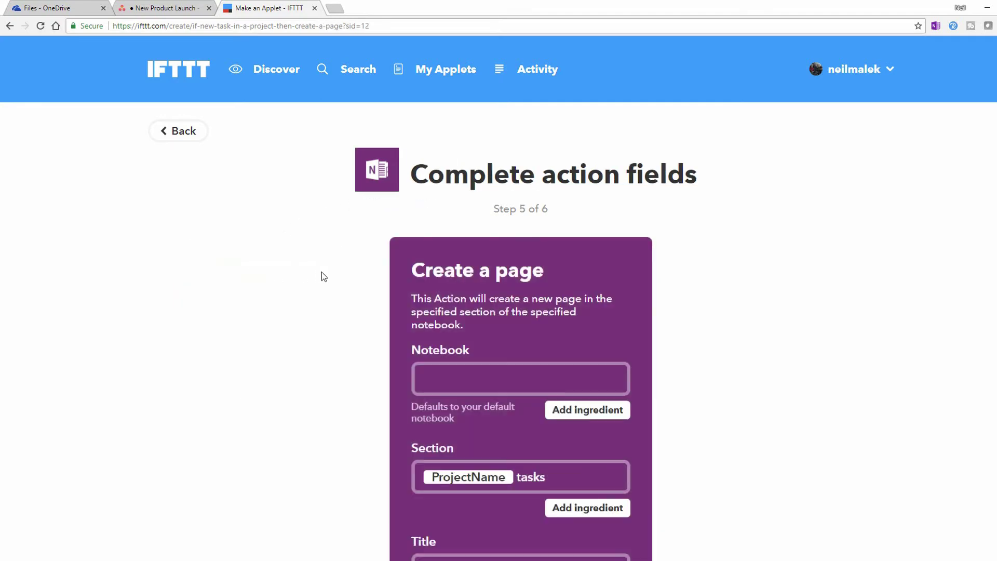
pyautogui.click(454, 379)
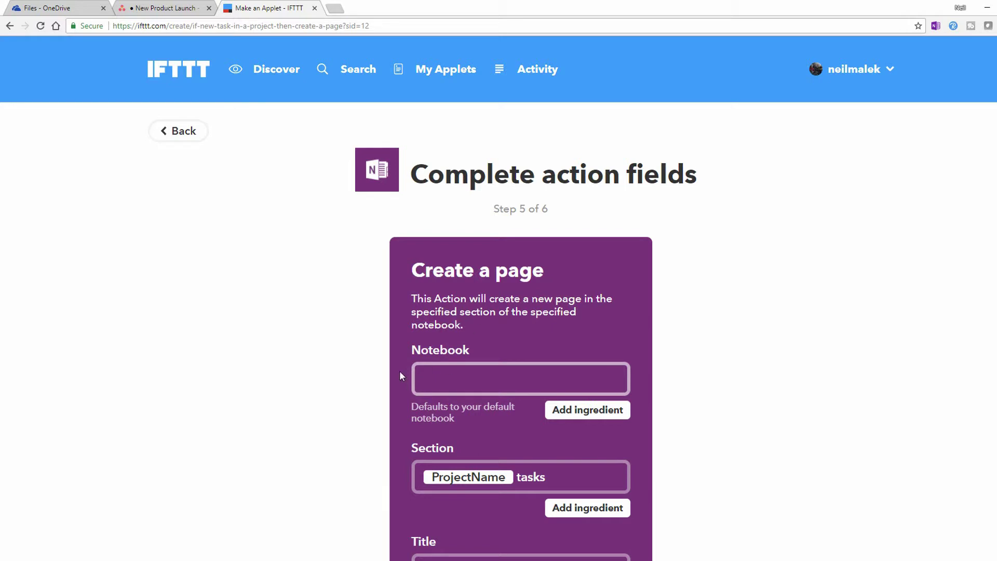
pyautogui.scroll(-1, 434, 338)
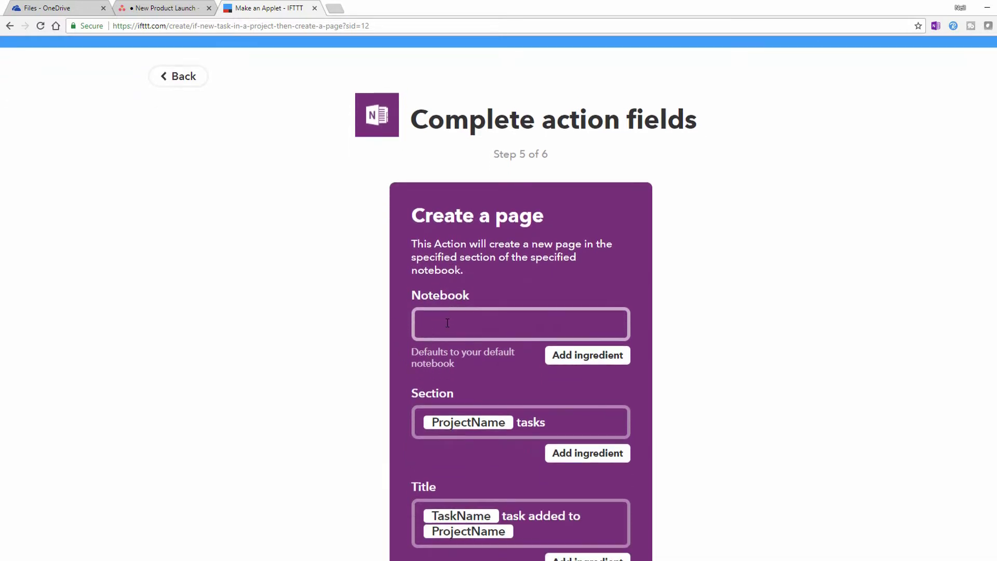
pyautogui.click(578, 357)
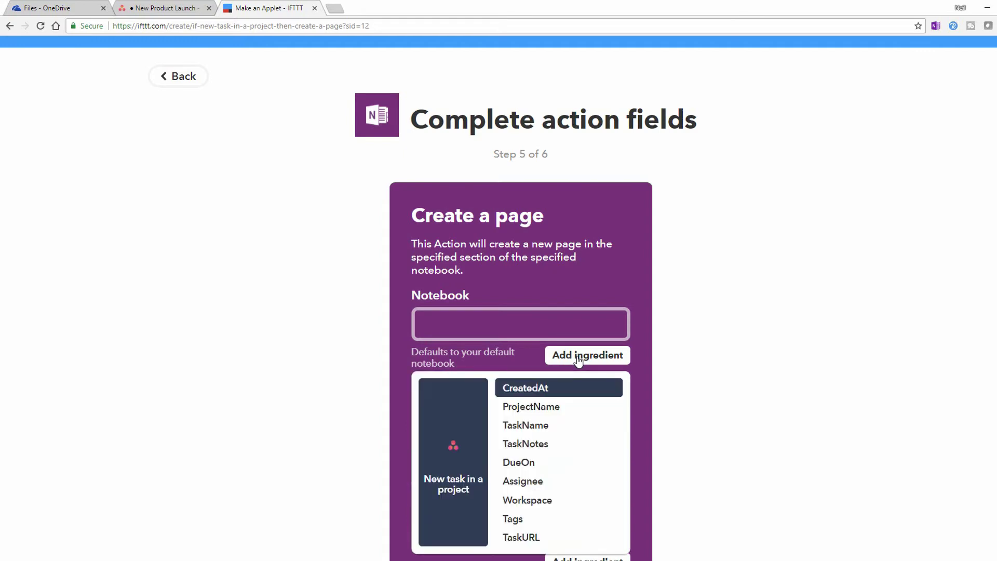
pyautogui.click(537, 411)
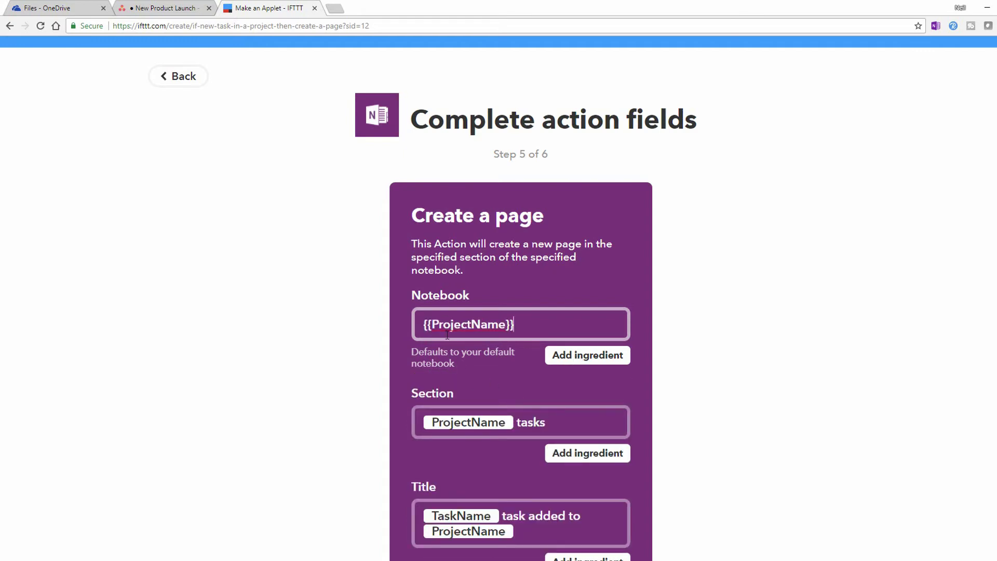
pyautogui.click(162, 7)
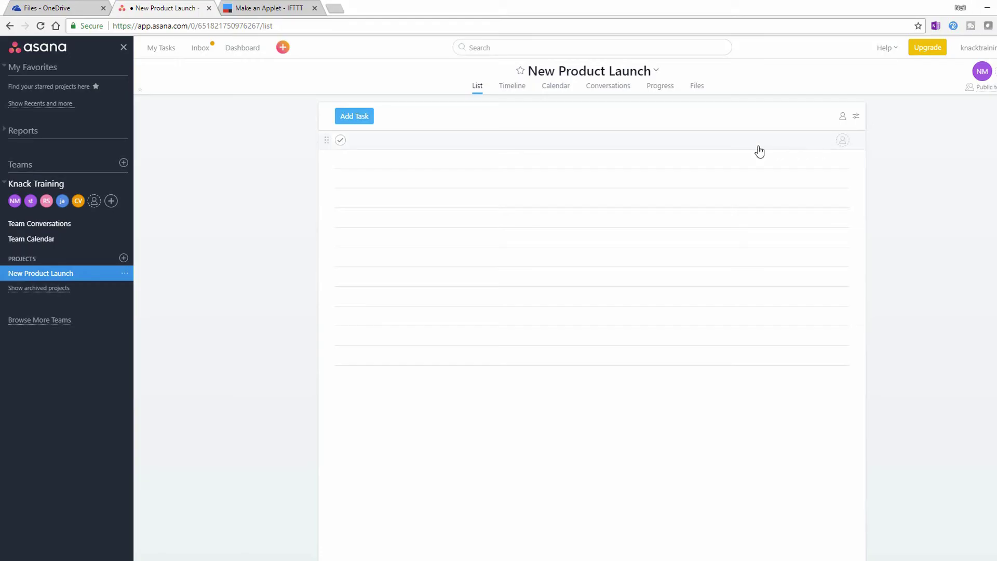
pyautogui.click(258, 7)
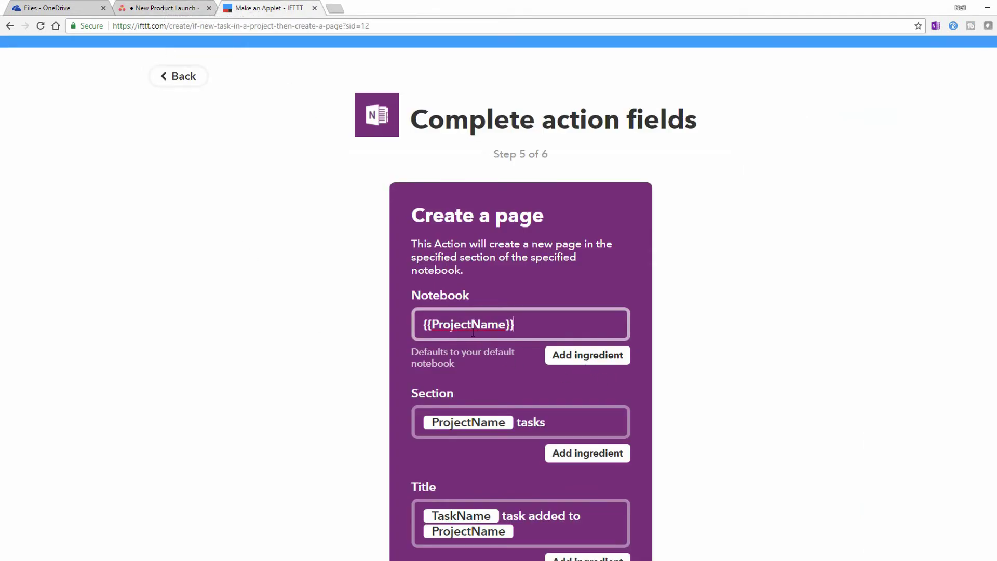
# Replace the Section value with 'Product Ideation'.
pyautogui.click(564, 421)
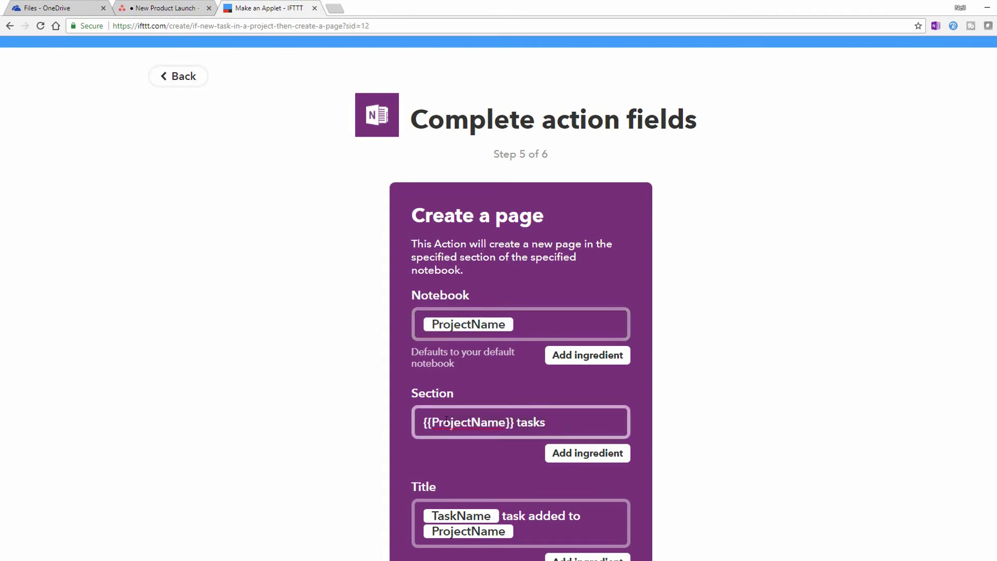
pyautogui.hotkey('ctrl', 'a')
pyautogui.press('BackSpace')
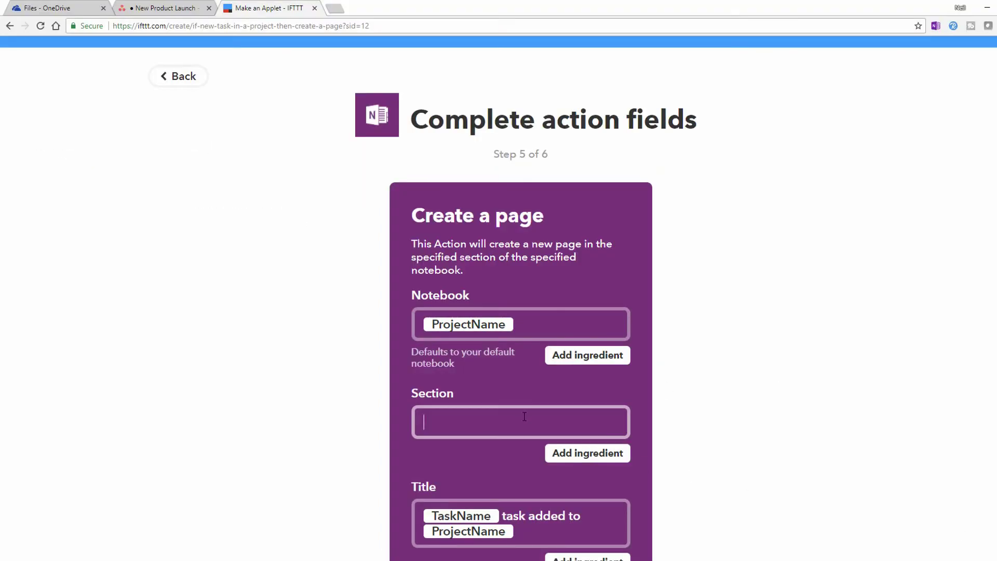
pyautogui.write('Product Ideation')
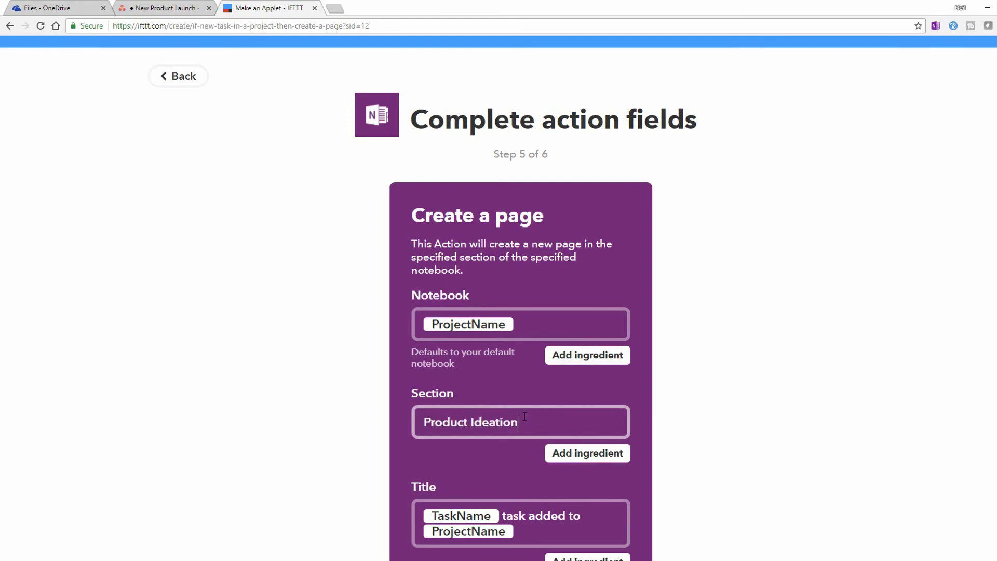
pyautogui.scroll(-4, 603, 372)
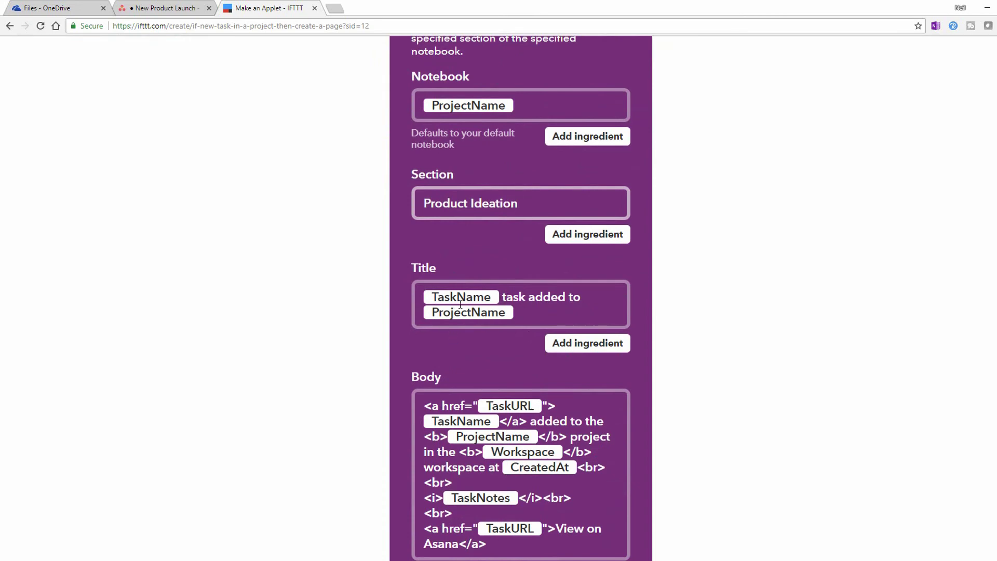
# Trim the page Title down to just {{TaskName}}.
pyautogui.click(516, 297)
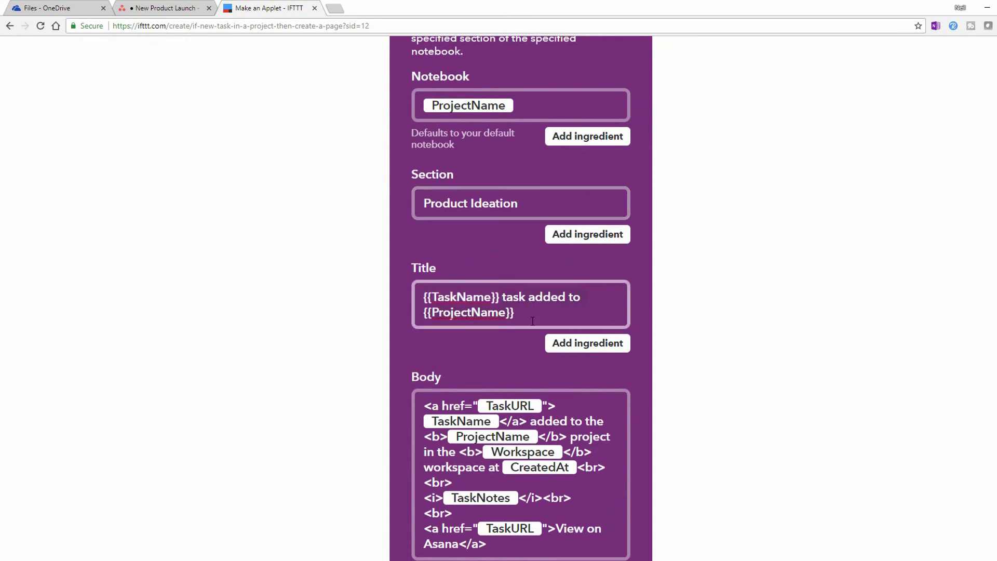
pyautogui.press('BackSpace')
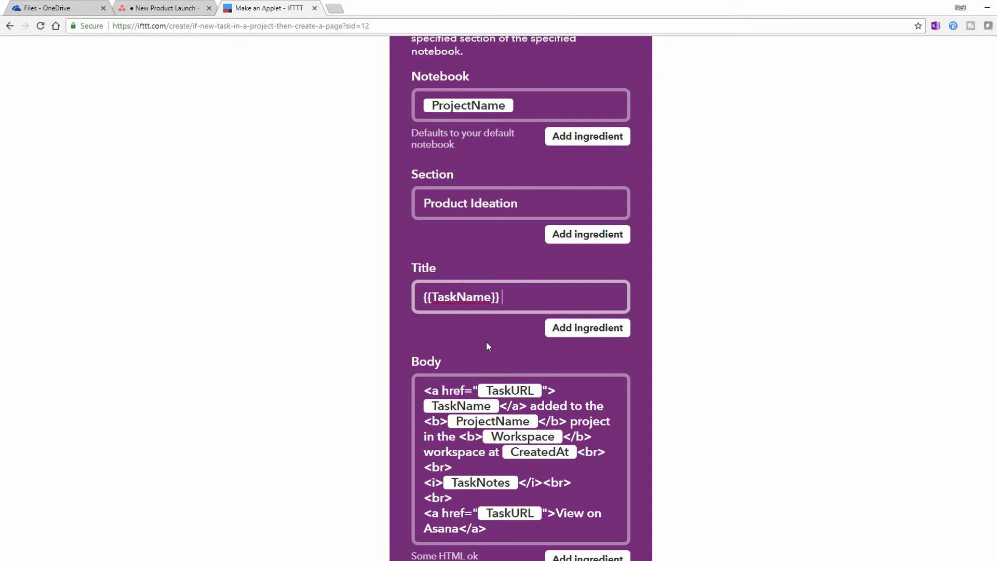
pyautogui.scroll(-2, 487, 346)
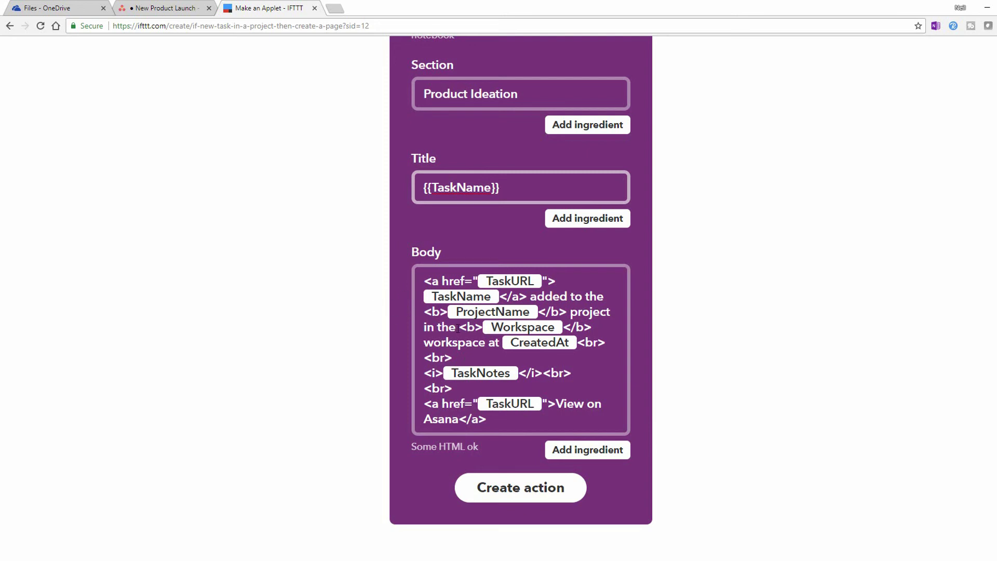
# Save the OneNote action and finish the 'If new task in project, then create a page' applet, leaving it On.
pyautogui.click(520, 492)
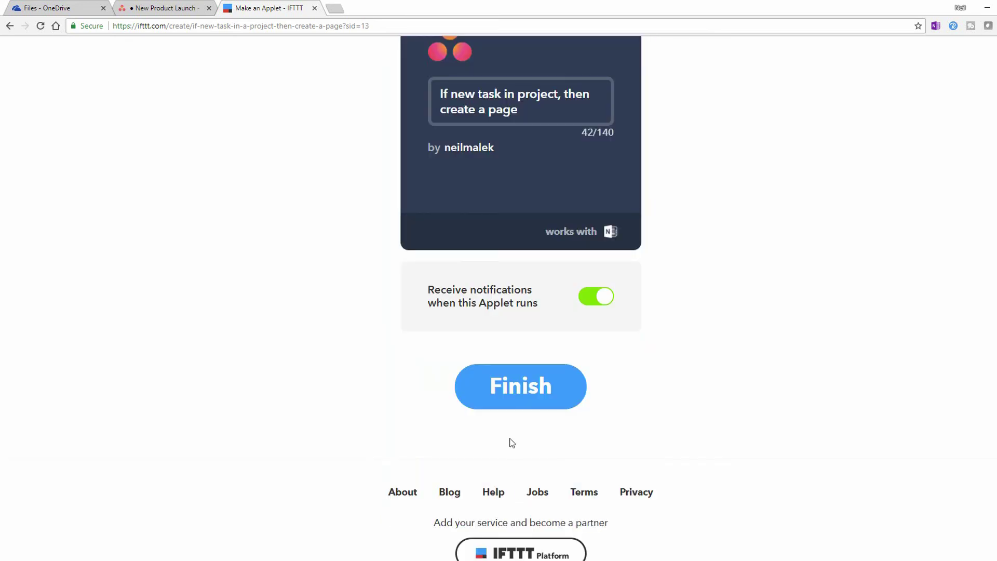
pyautogui.scroll(1, 390, 284)
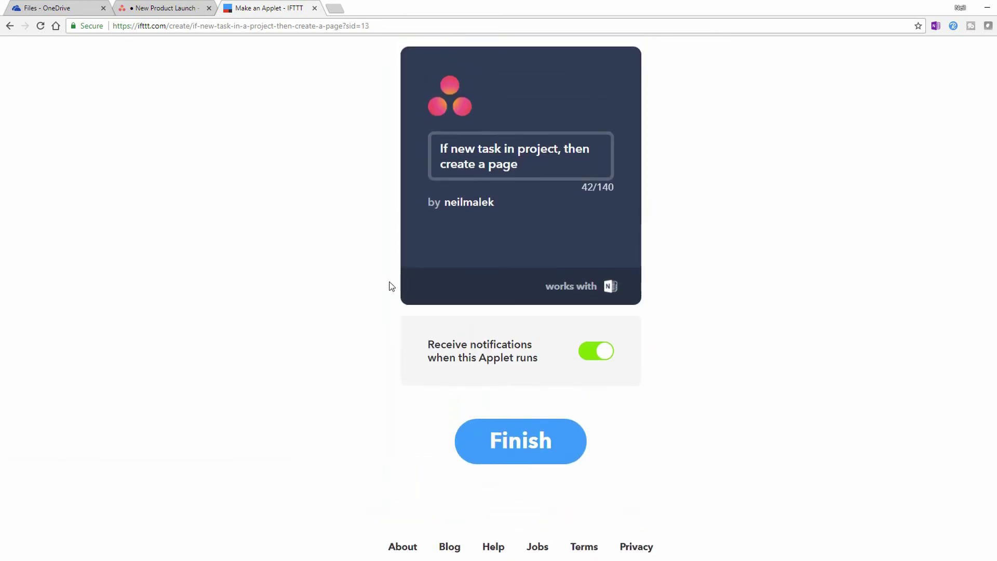
pyautogui.click(534, 445)
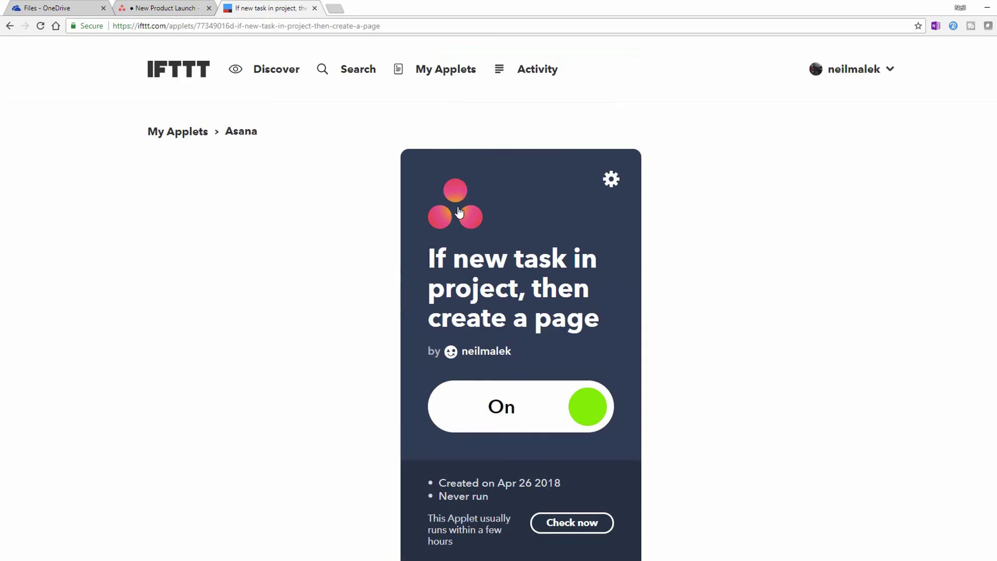